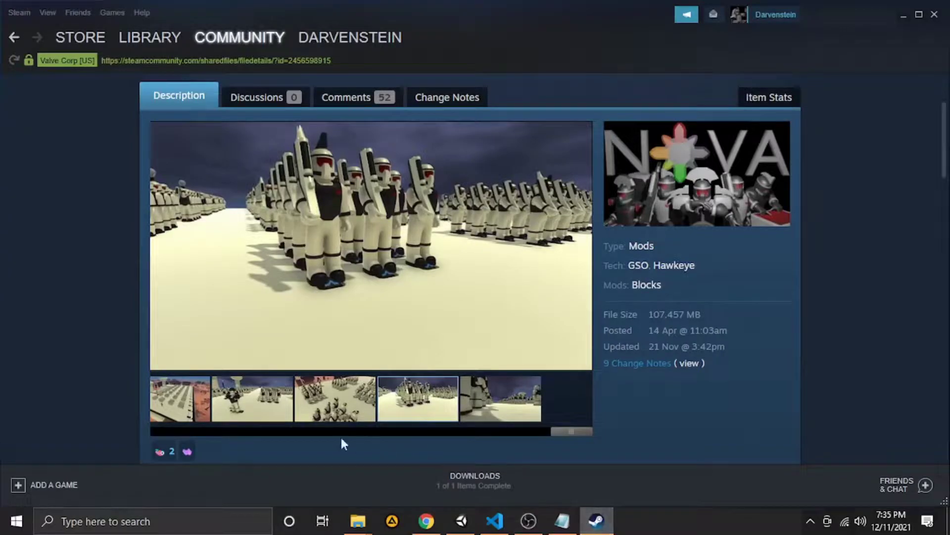
# - Browse the gallery screenshots of soldiers, bases, robots and desert scenes
pyautogui.click(226, 431)
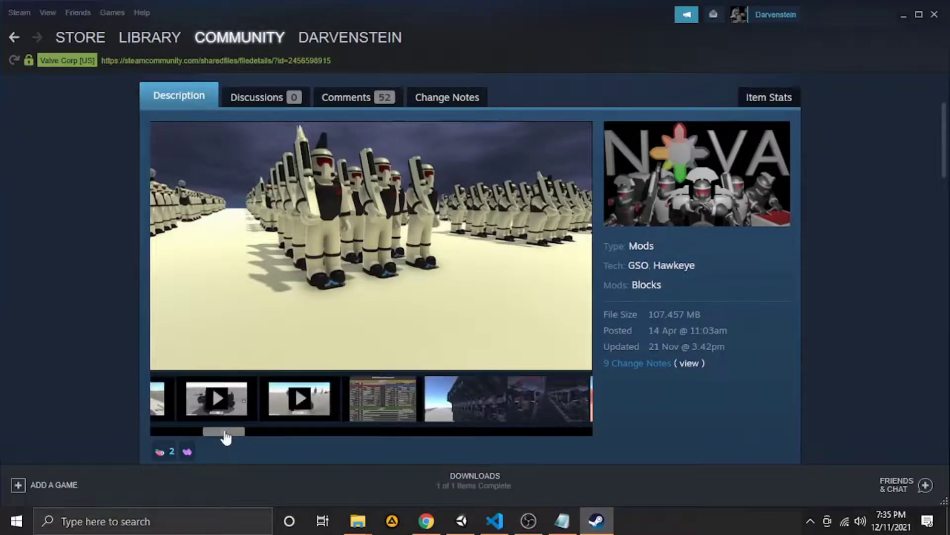
pyautogui.click(386, 407)
pyautogui.click(569, 408)
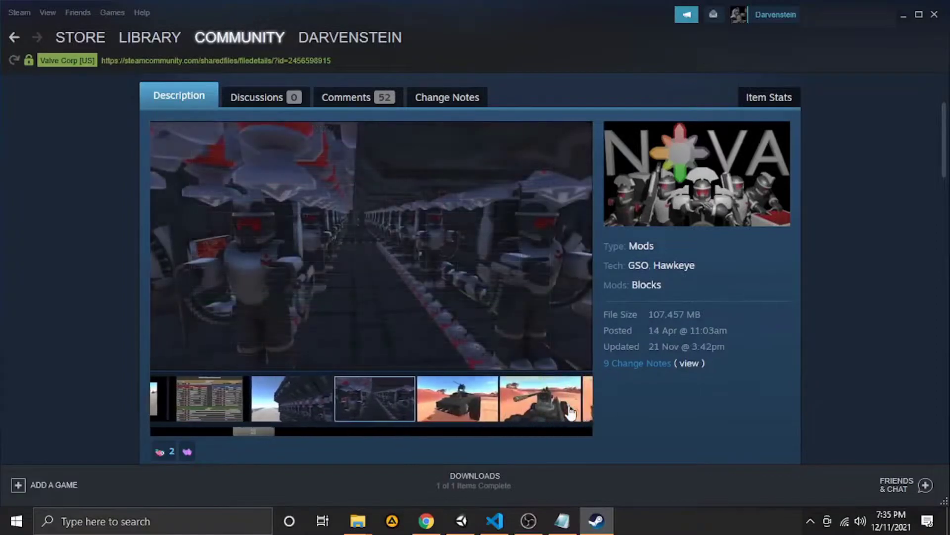
pyautogui.click(515, 399)
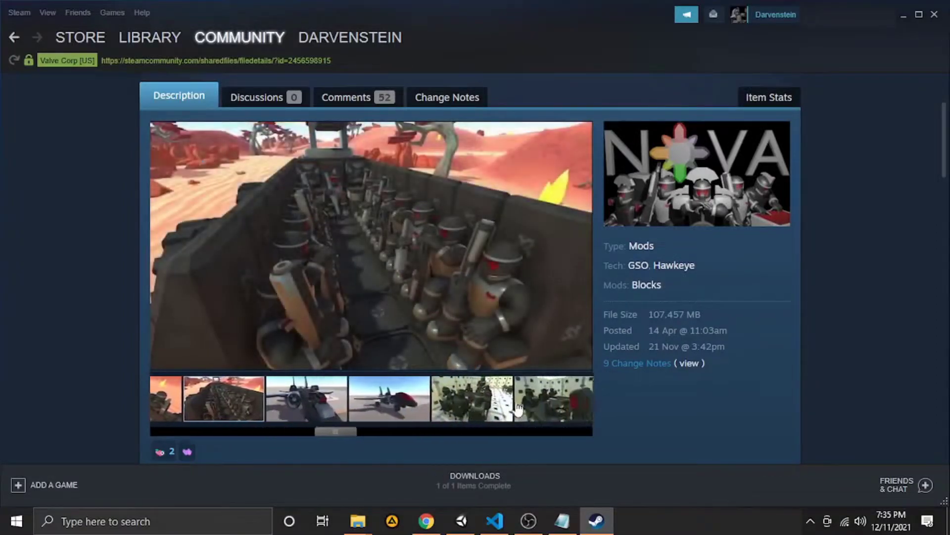
pyautogui.click(448, 408)
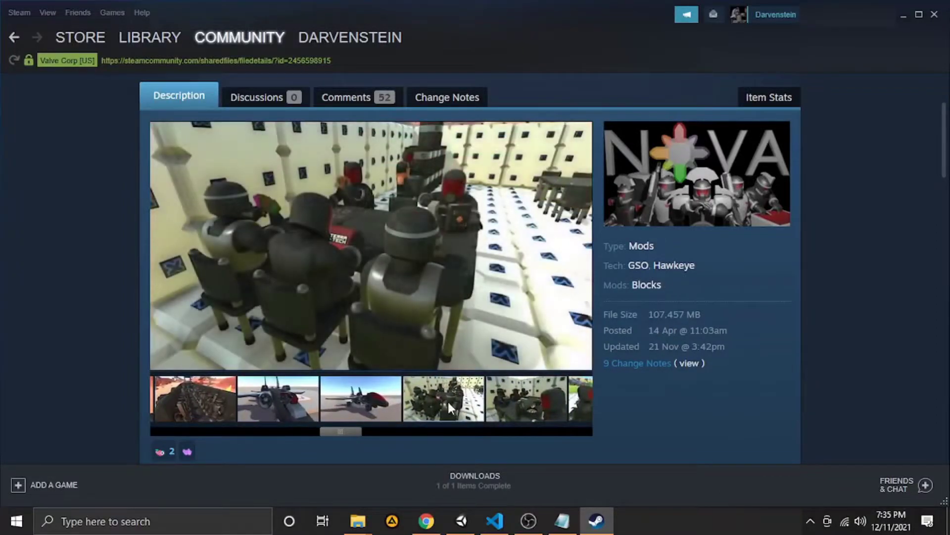
pyautogui.click(537, 402)
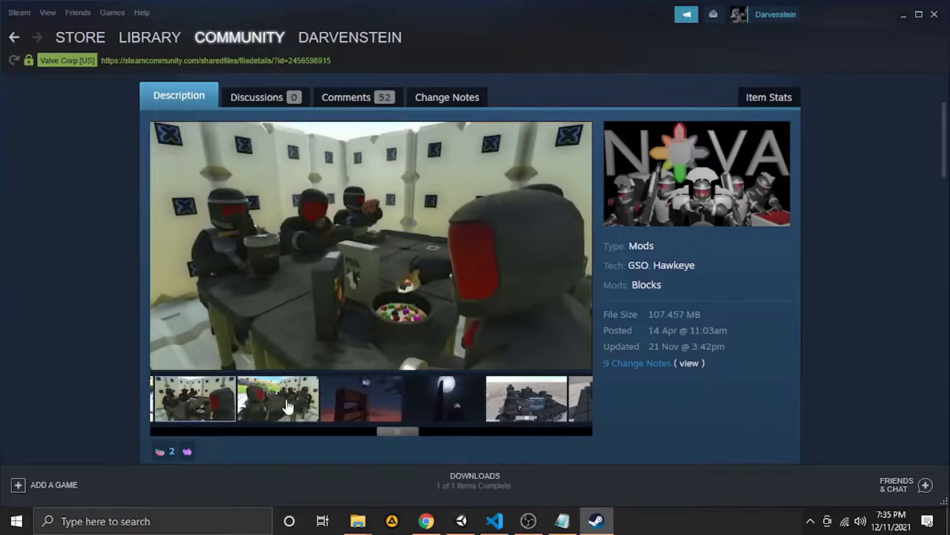
pyautogui.click(287, 403)
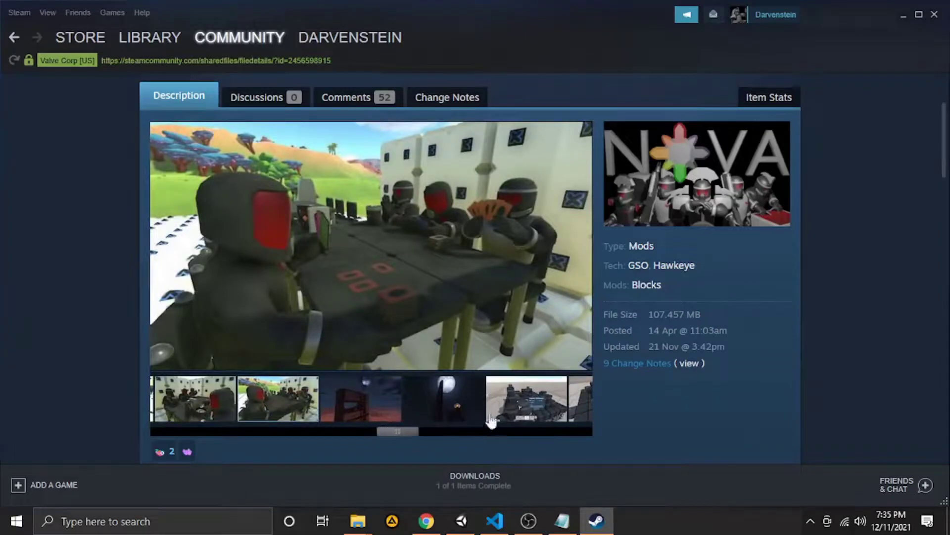
pyautogui.click(577, 405)
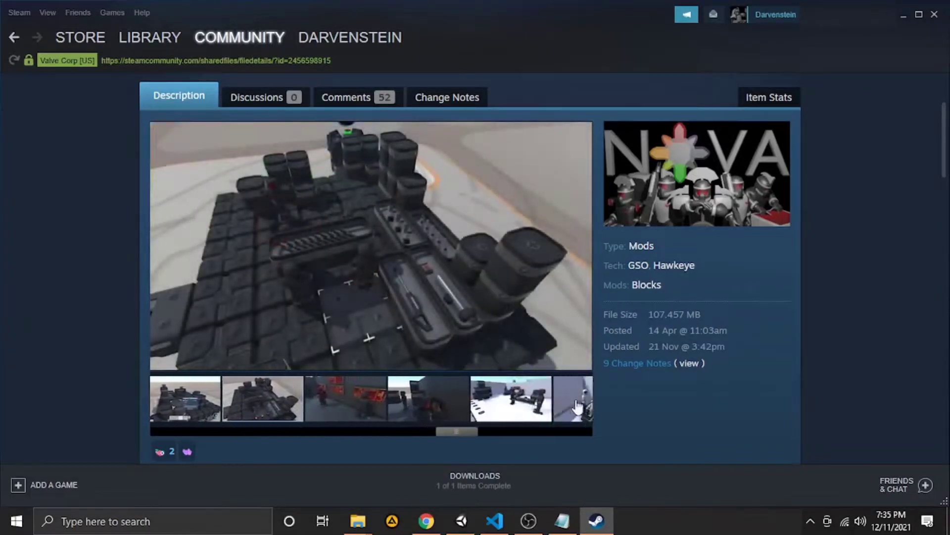
pyautogui.click(471, 405)
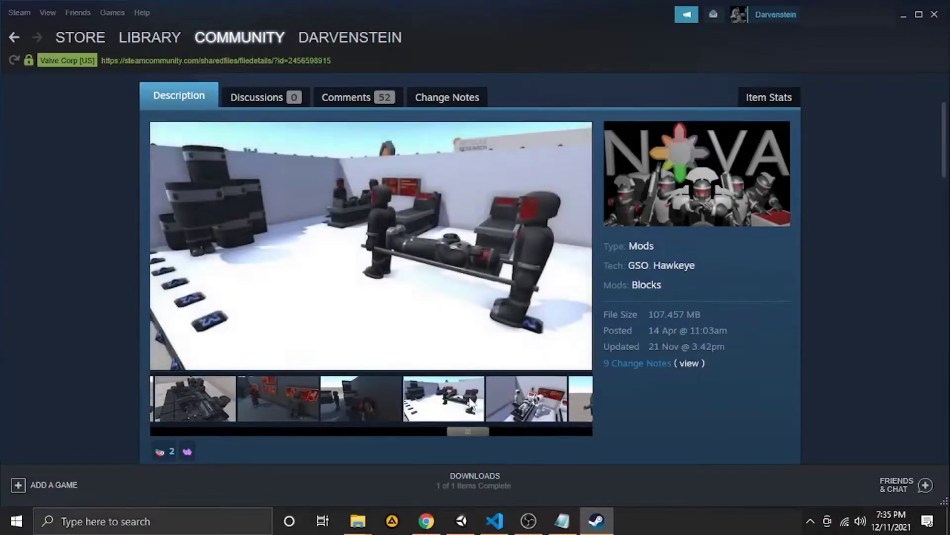
pyautogui.click(529, 403)
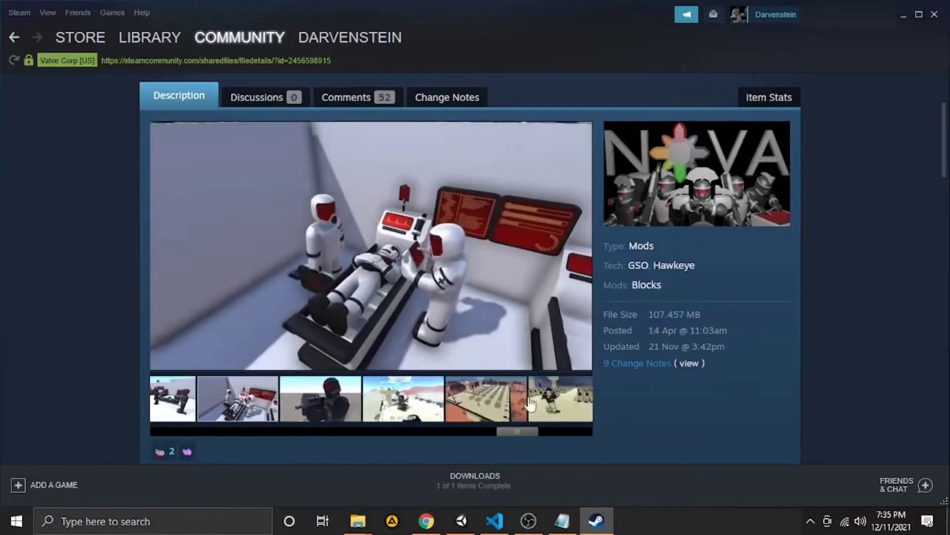
pyautogui.click(283, 402)
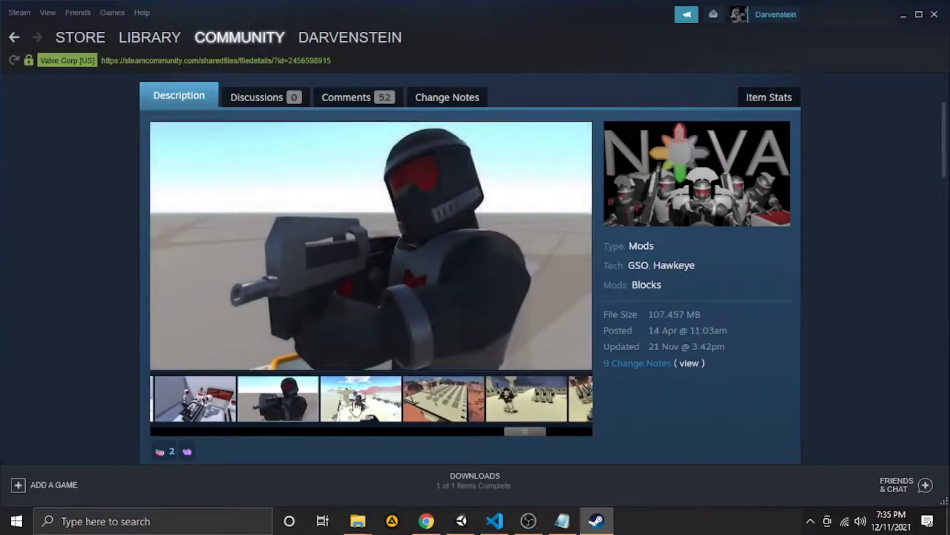
pyautogui.click(356, 404)
pyautogui.click(460, 402)
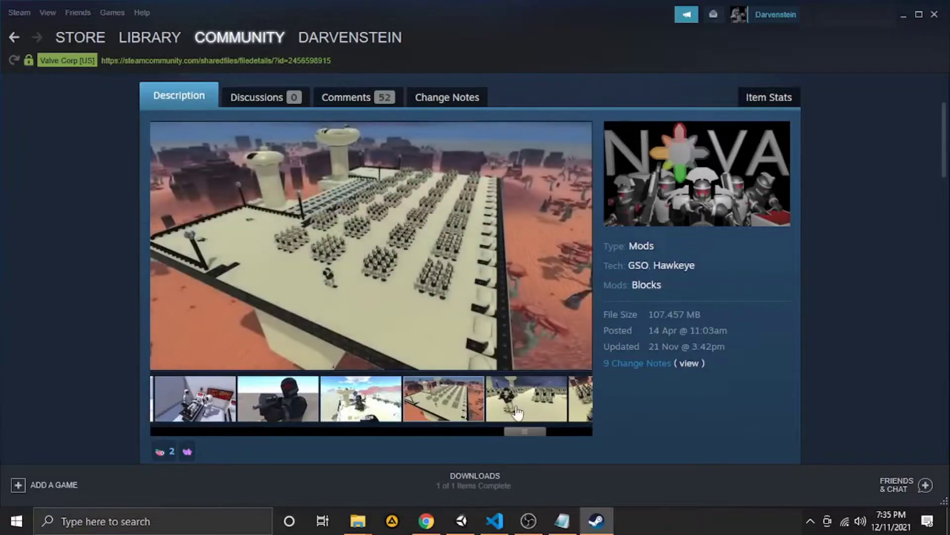
pyautogui.click(529, 406)
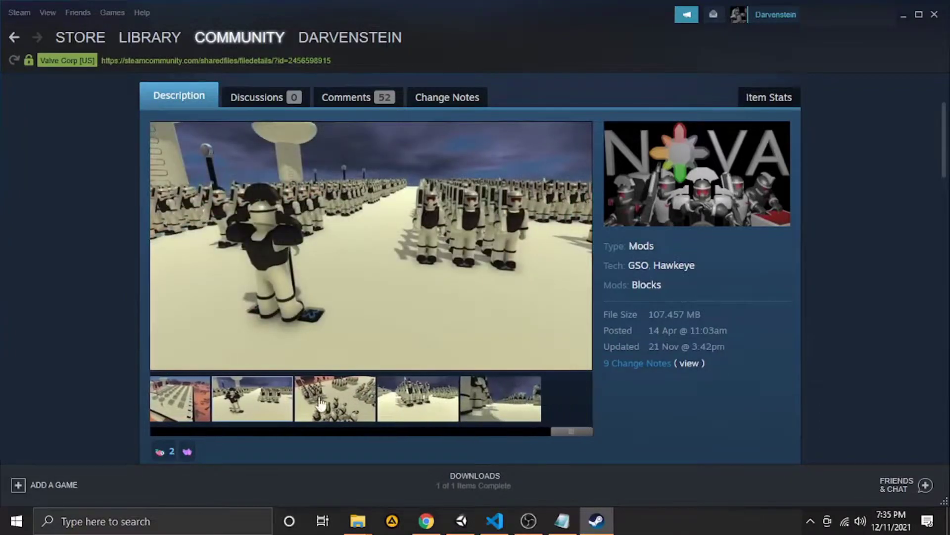
pyautogui.click(319, 402)
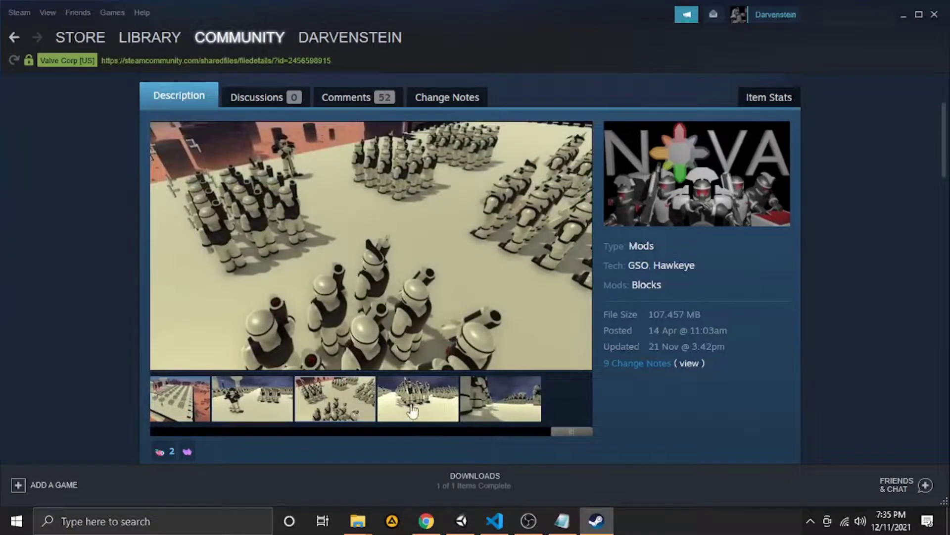
pyautogui.click(412, 409)
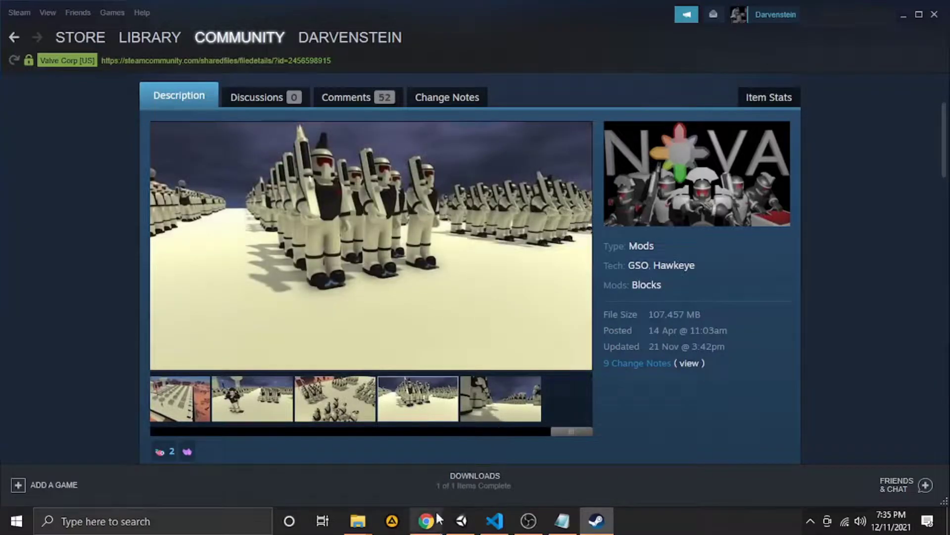
# - Scroll the TerraTech Mod Support wiki page down to its Steam Workshop publishing section
pyautogui.click(427, 521)
pyautogui.scroll(-5, 387, 320)
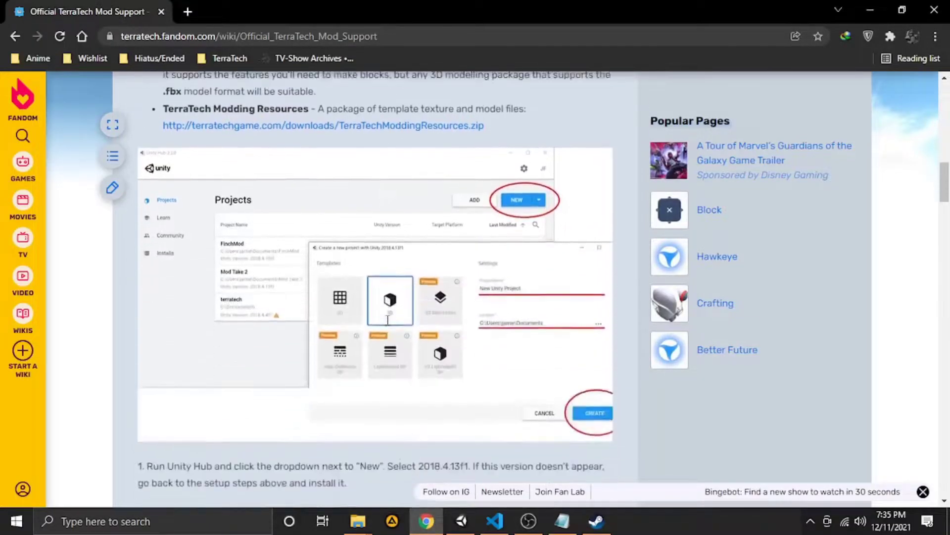
pyautogui.scroll(-6, 387, 320)
pyautogui.scroll(-6, 387, 322)
pyautogui.scroll(-6, 388, 324)
pyautogui.scroll(-6, 388, 324)
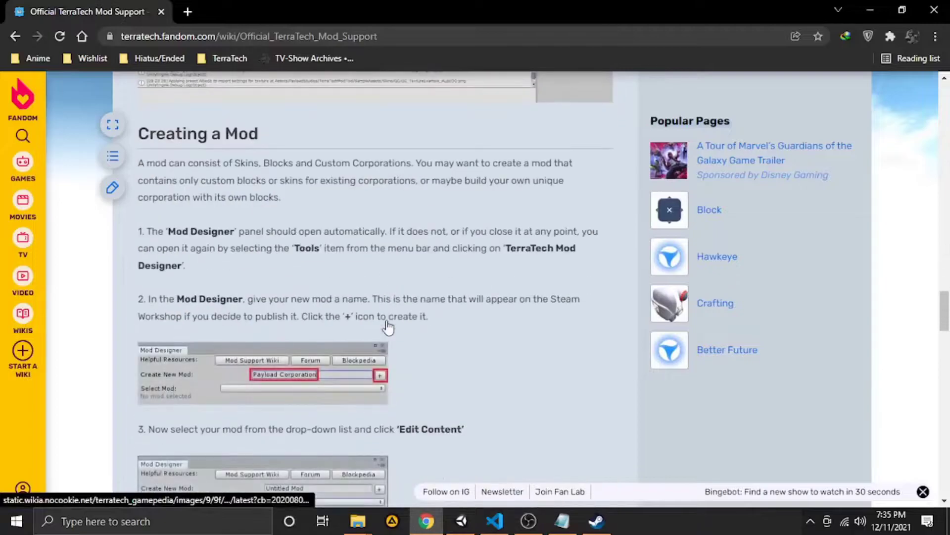
pyautogui.scroll(-5, 387, 325)
pyautogui.scroll(-5, 388, 326)
pyautogui.scroll(-4, 388, 327)
pyautogui.scroll(5, 386, 322)
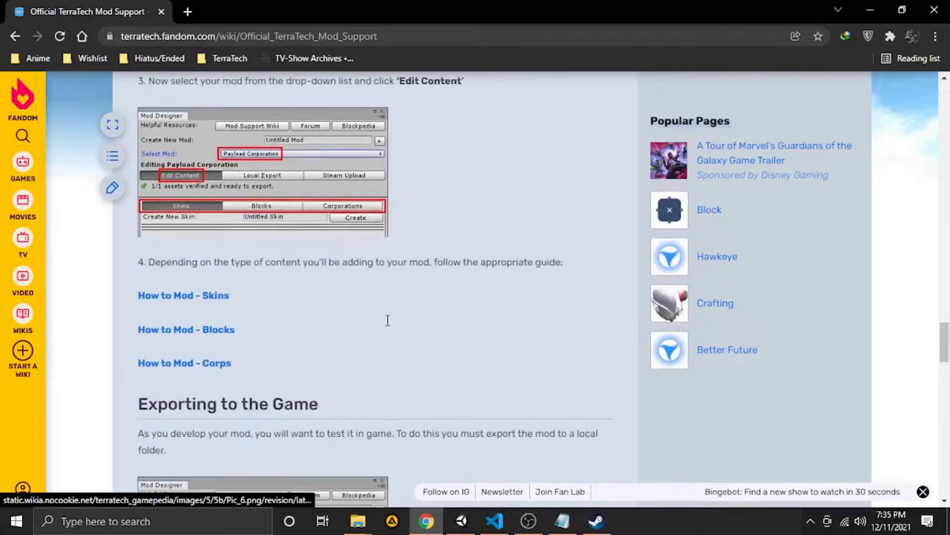
pyautogui.scroll(-8, 250, 328)
pyautogui.scroll(-4, 327, 352)
pyautogui.scroll(-5, 327, 352)
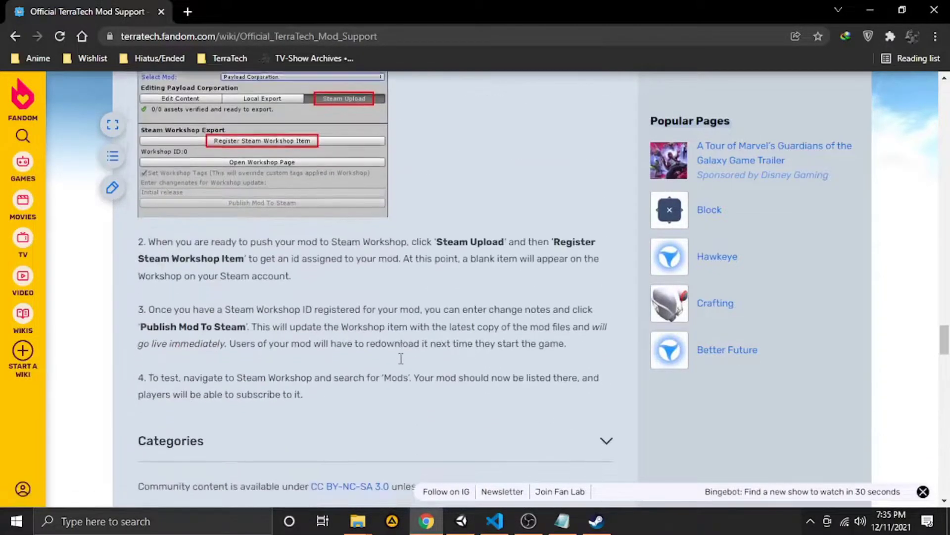
pyautogui.scroll(-4, 399, 361)
pyautogui.scroll(5, 401, 357)
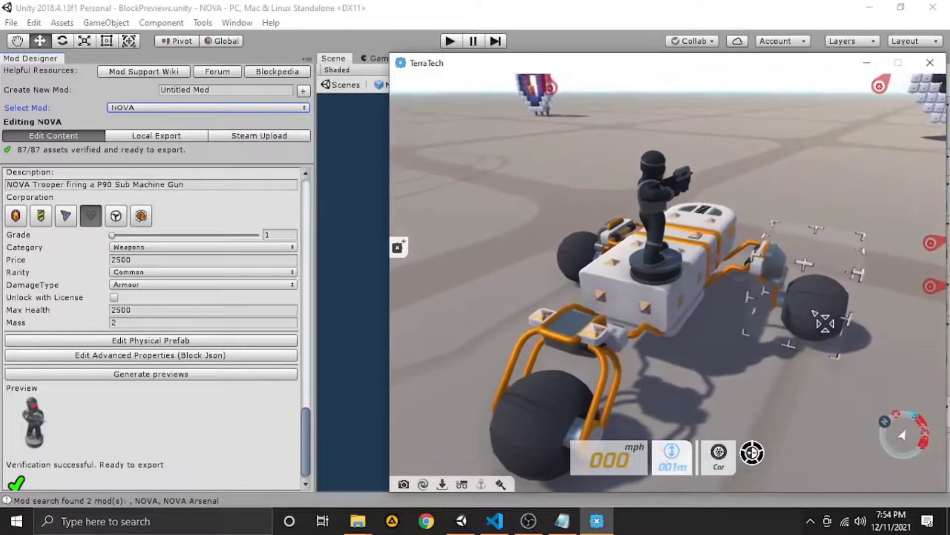
# - Orbit the TerraTech game camera around the parked vehicle to face the targets
pyautogui.moveTo(824, 322); pyautogui.dragTo(768, 386, button='right')
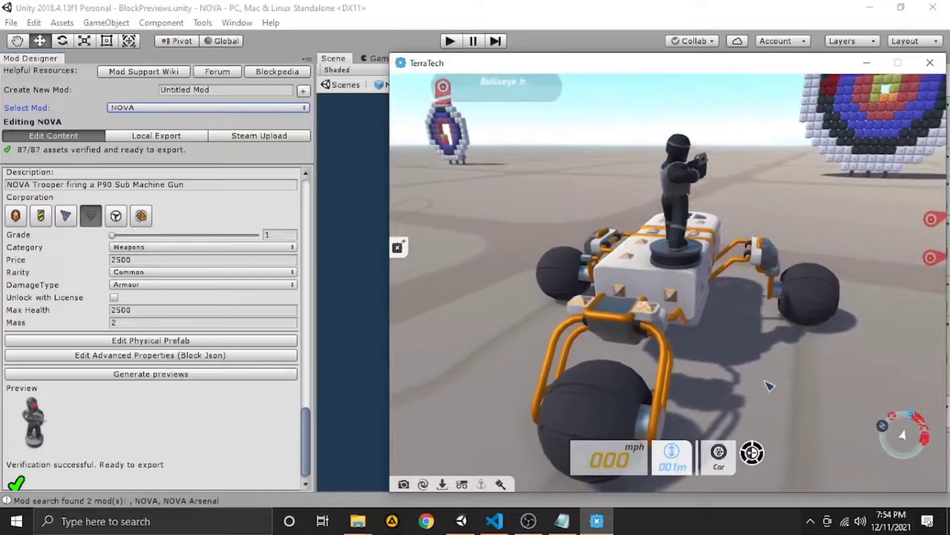
pyautogui.moveTo(769, 386)
pyautogui.mouseDown(button='right')
pyautogui.moveTo(753, 396)
pyautogui.moveTo(780, 379)
pyautogui.moveTo(766, 377)
pyautogui.moveTo(759, 382)
pyautogui.moveTo(860, 372)
pyautogui.moveTo(691, 389)
pyautogui.mouseUp(button='right')
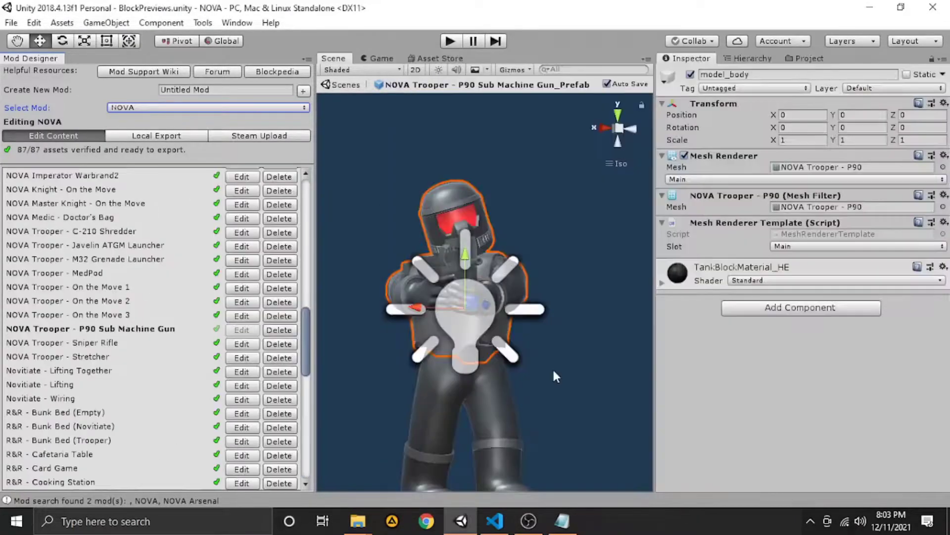
# - Inspect the trooper model in the prefab, selecting its root and model_body
pyautogui.moveTo(557, 332)
pyautogui.keyDown('alt'); pyautogui.mouseDown()
pyautogui.moveTo(516, 278)
pyautogui.moveTo(420, 435)
pyautogui.mouseUp(); pyautogui.keyUp('alt')
pyautogui.click(421, 461)
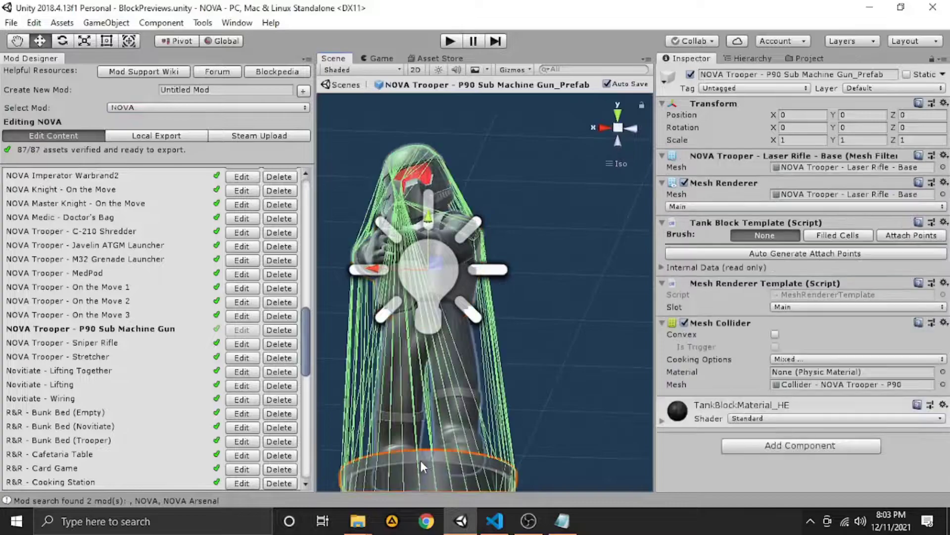
pyautogui.click(435, 180)
pyautogui.moveTo(431, 178)
pyautogui.keyDown('alt'); pyautogui.mouseDown()
pyautogui.moveTo(535, 407)
pyautogui.moveTo(200, 319)
pyautogui.moveTo(295, 355)
pyautogui.mouseUp(); pyautogui.keyUp('alt')
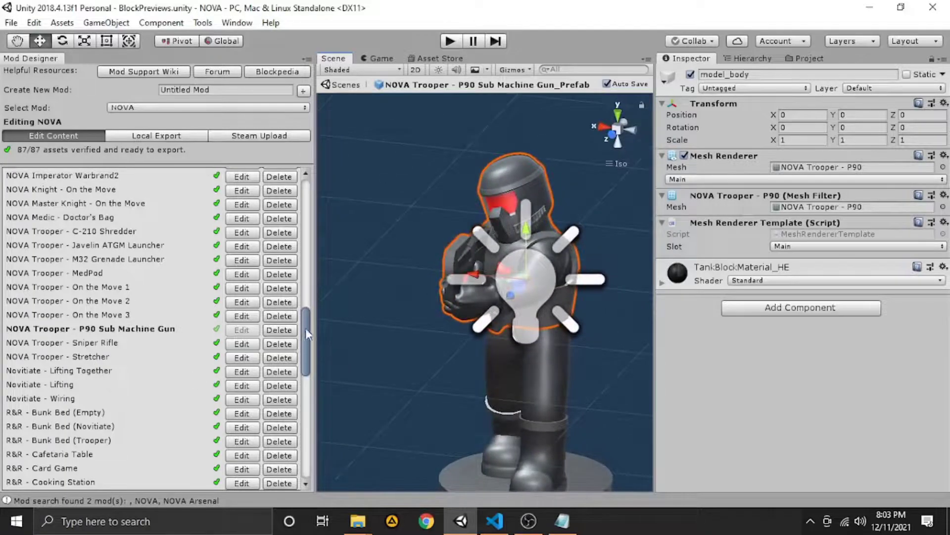
pyautogui.moveTo(309, 330); pyautogui.dragTo(308, 421)
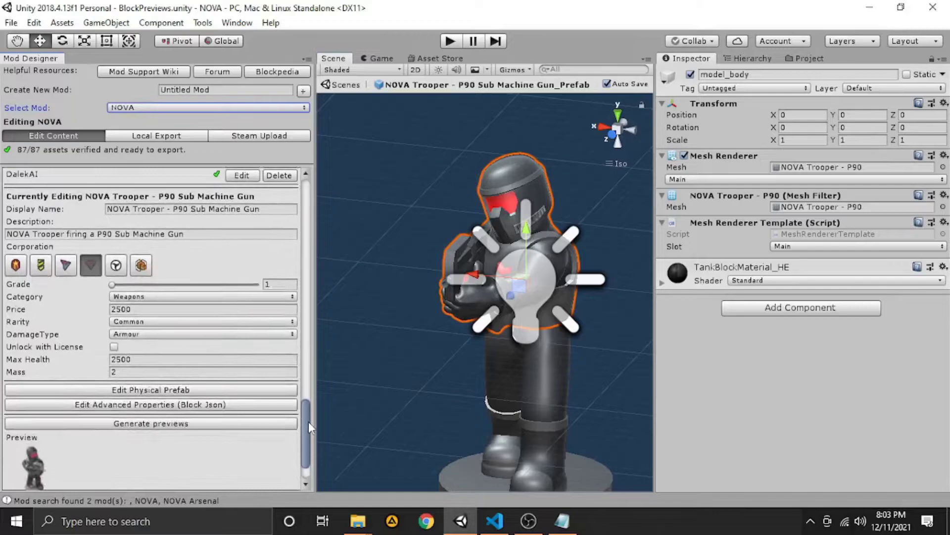
pyautogui.keyDown('alt'); pyautogui.moveTo(366, 379); pyautogui.dragTo(475, 312); pyautogui.keyUp('alt')
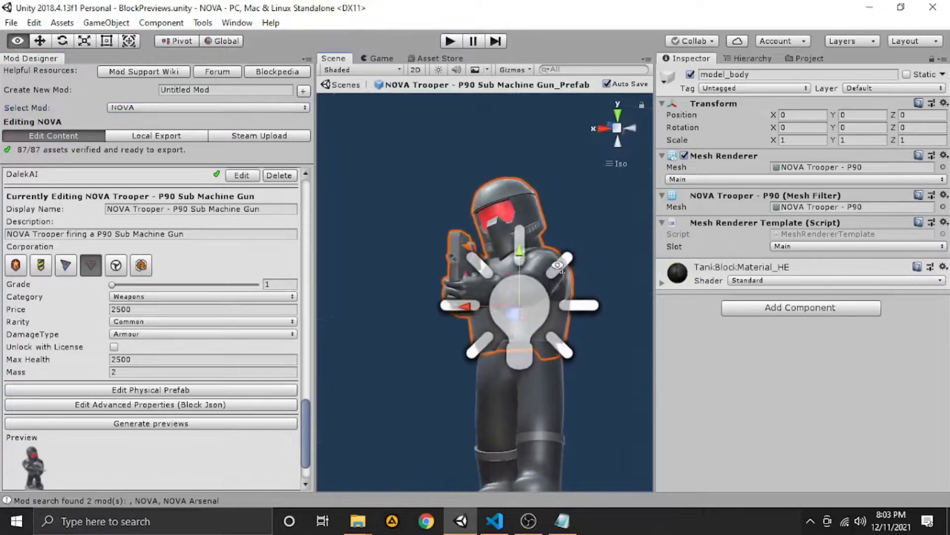
# - Open the P90 block JSON, scroll to its top and fold the Gun section
pyautogui.click(226, 405)
pyautogui.scroll(3, 226, 405)
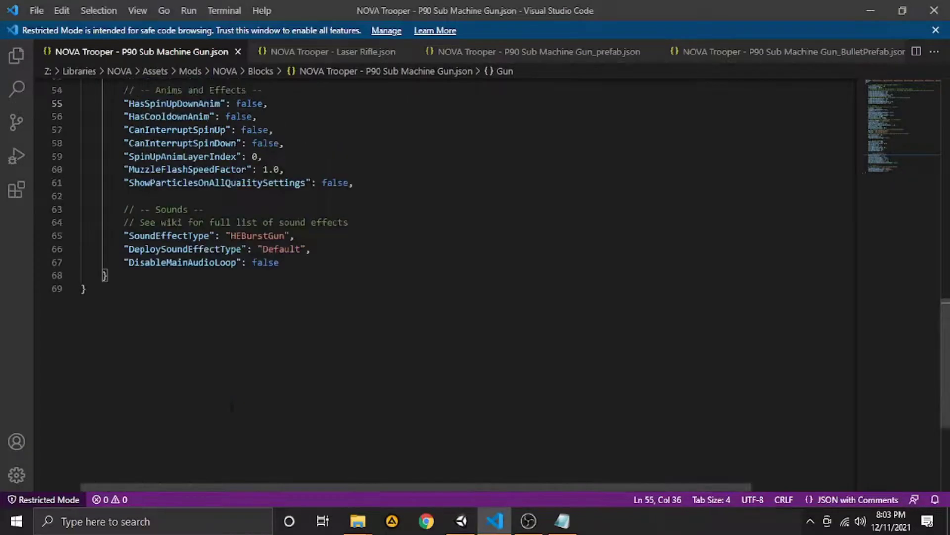
pyautogui.scroll(2, 226, 405)
pyautogui.scroll(4, 226, 405)
pyautogui.scroll(5, 226, 404)
pyautogui.scroll(4, 147, 403)
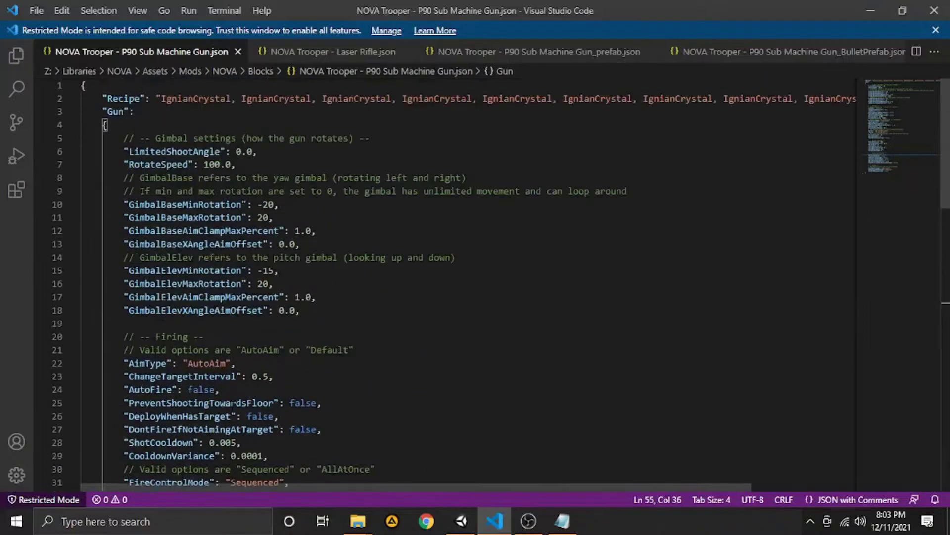
pyautogui.click(73, 126)
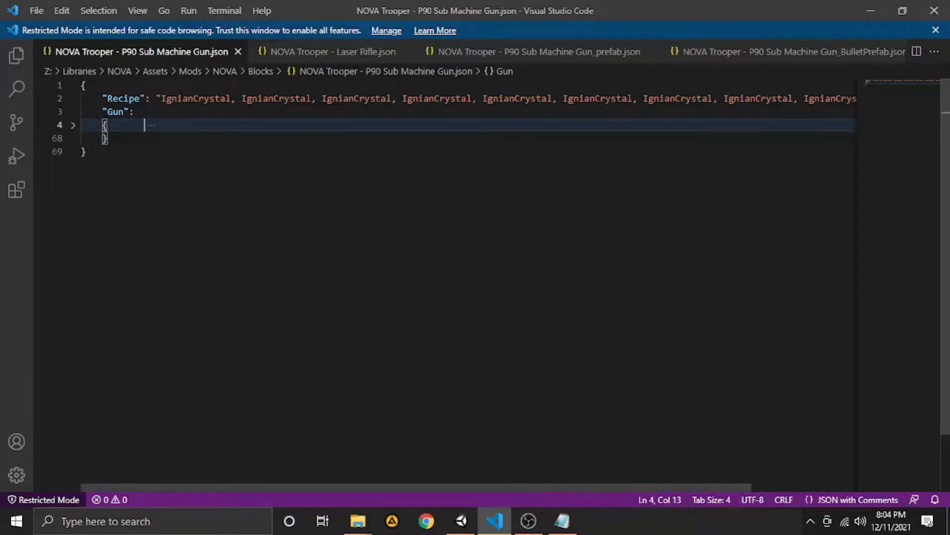
# - Fold and select the NuterraBlock section in Laser Rifle.json to copy it
pyautogui.click(335, 55)
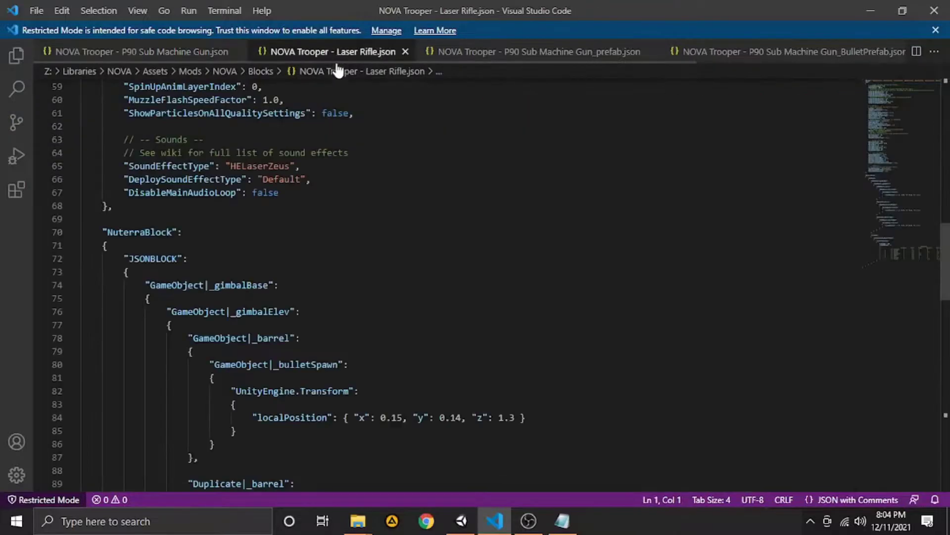
pyautogui.click(74, 246)
pyautogui.moveTo(102, 232); pyautogui.dragTo(107, 258)
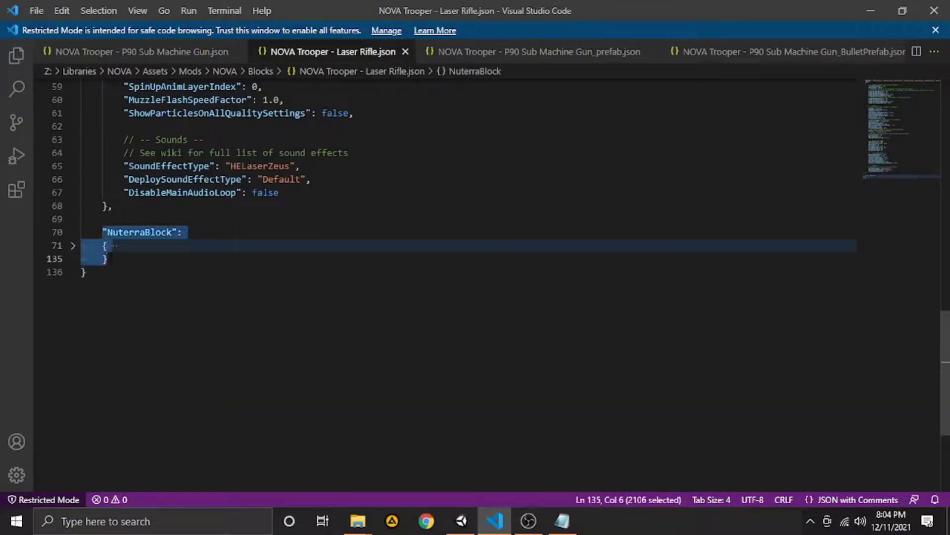
pyautogui.click(119, 52)
pyautogui.click(317, 53)
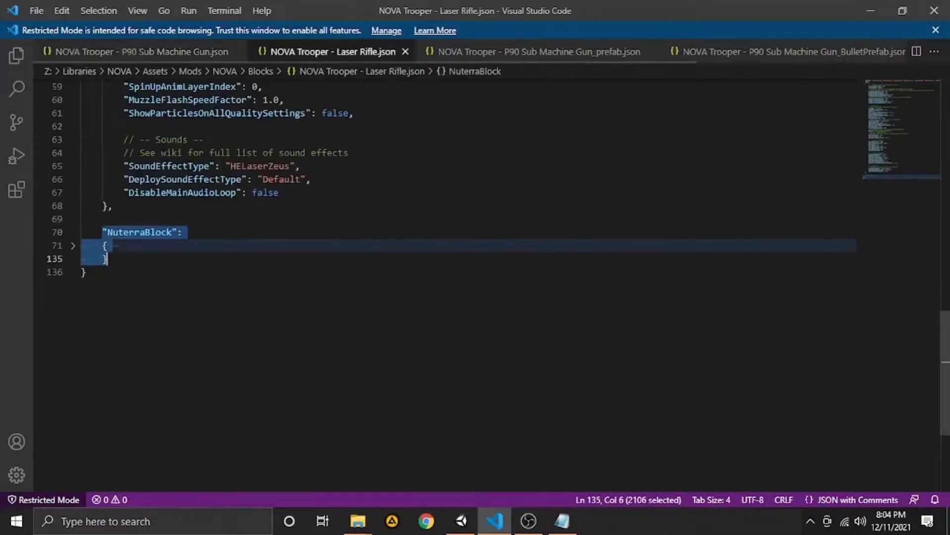
pyautogui.scroll(5, 445, 248)
# - Paste the NuterraBlock into the P90 JSON after the Gun block, separated by a comma
pyautogui.click(130, 53)
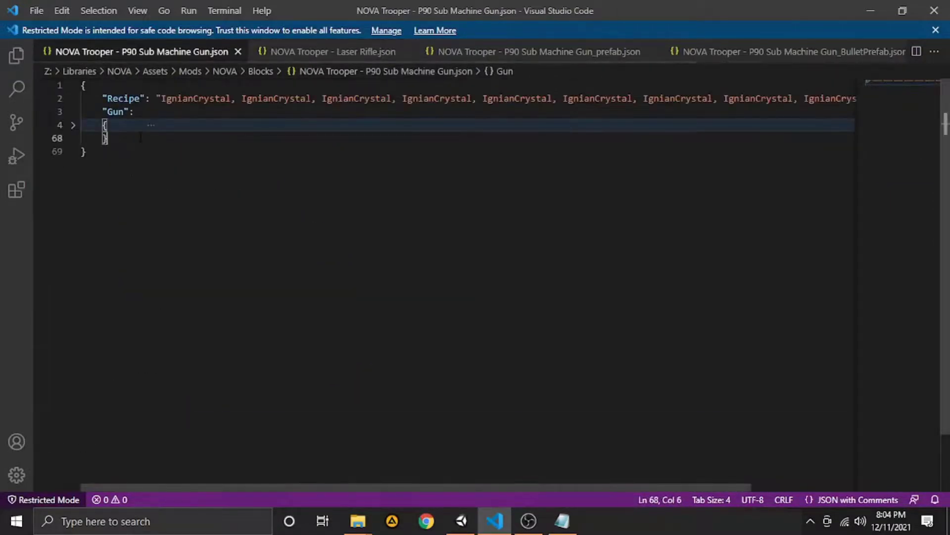
pyautogui.write(',')
pyautogui.press('Return')
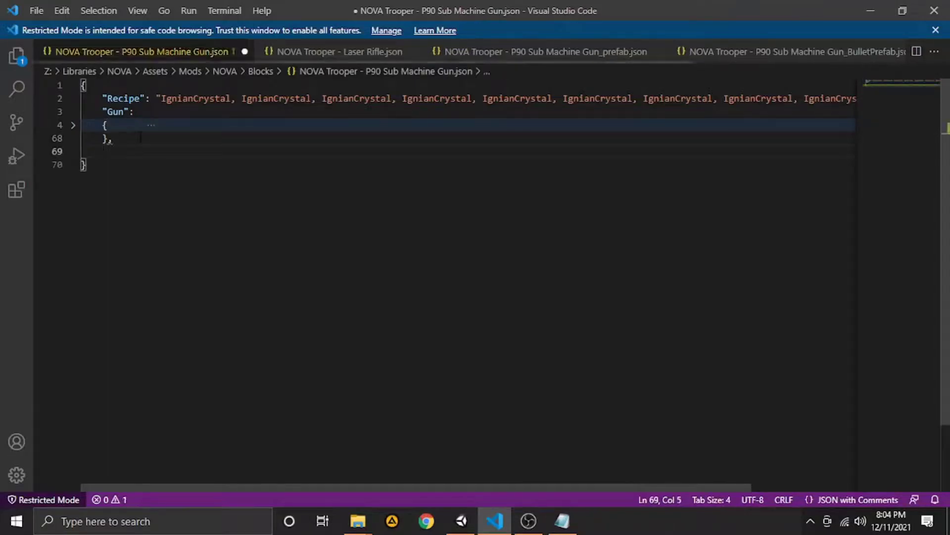
pyautogui.hotkey('ctrl', 'v')
pyautogui.scroll(6, 446, 277)
pyautogui.scroll(6, 445, 277)
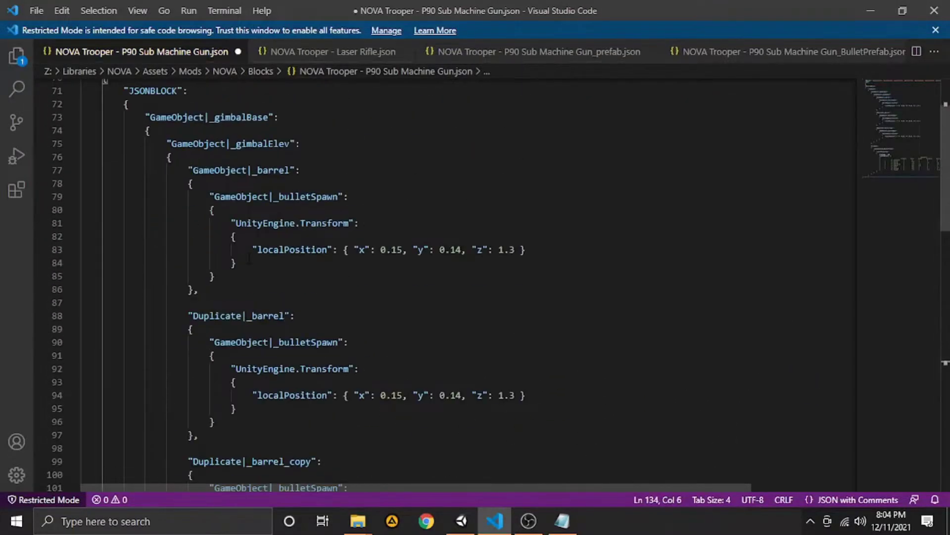
# - Fold gimbalBase and lower the projectile's m_Damage from 150 to 100
pyautogui.scroll(2, 445, 277)
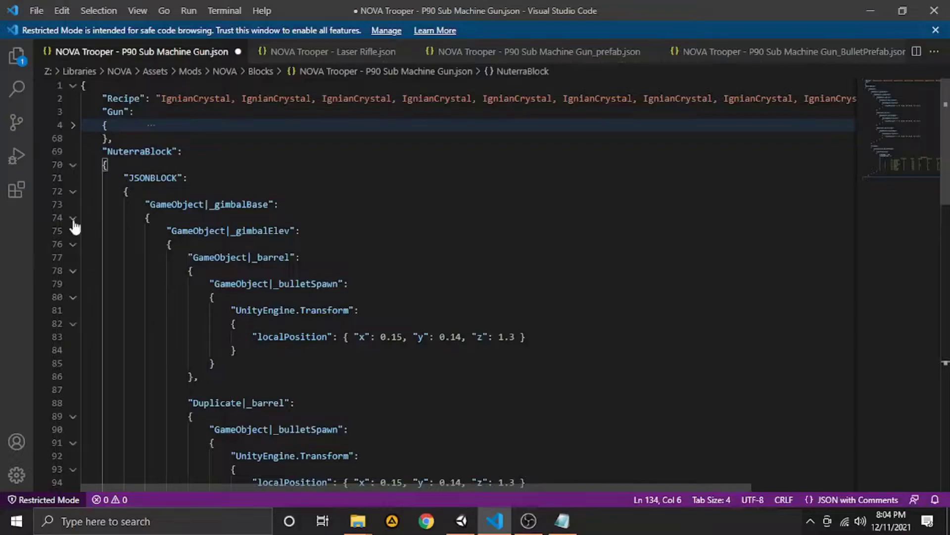
pyautogui.click(73, 218)
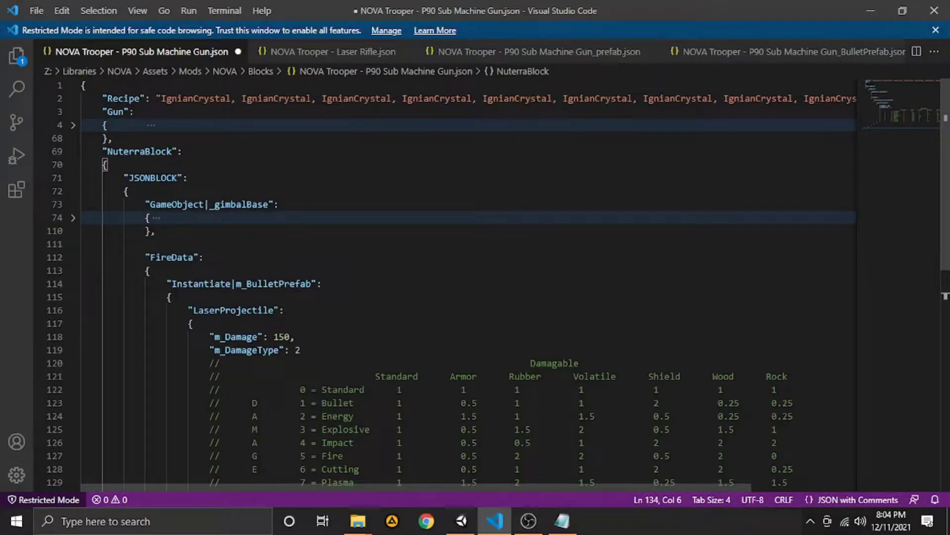
pyautogui.scroll(-3, 290, 313)
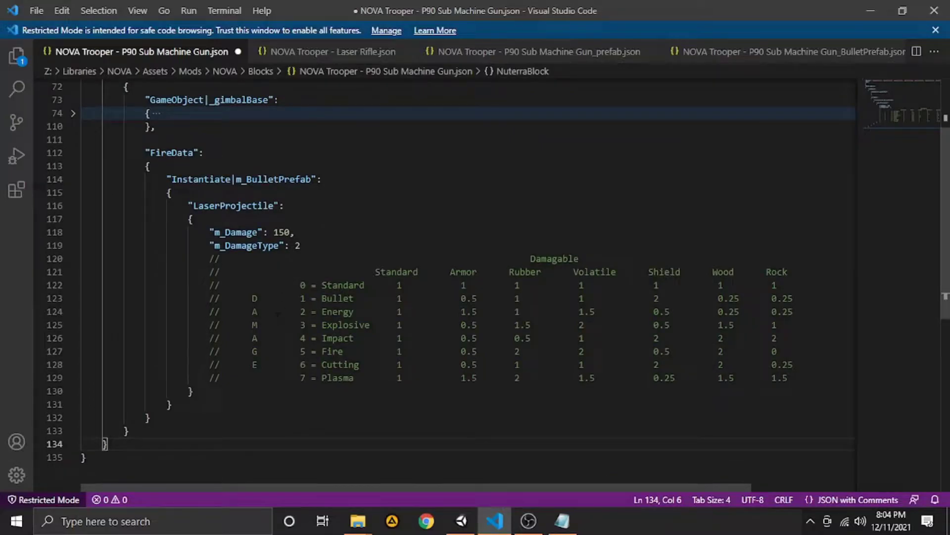
pyautogui.moveTo(279, 232); pyautogui.dragTo(285, 231)
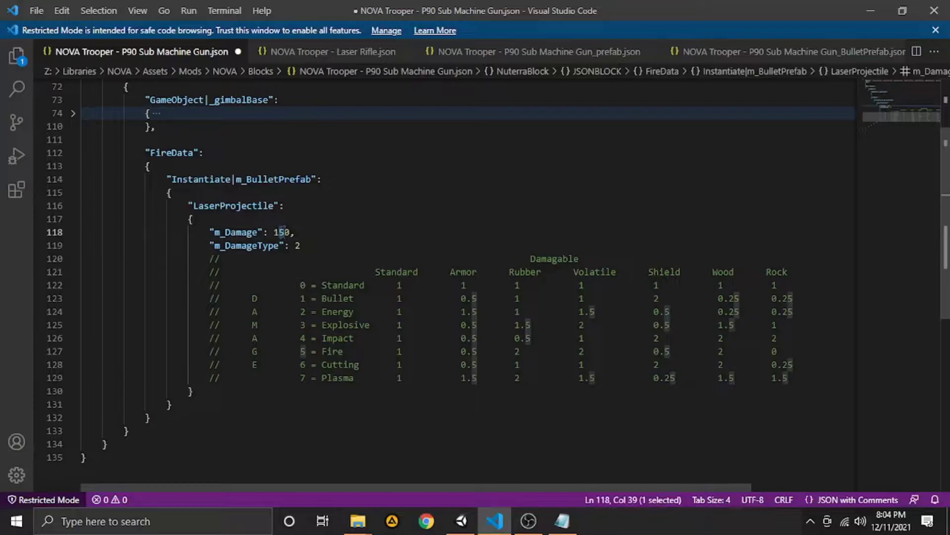
pyautogui.write('0')
# - Raise the Gun's RotateSpeed to 200.0 and fold the Gun section again
pyautogui.scroll(3, 289, 320)
pyautogui.press('Tab')
pyautogui.write('1')
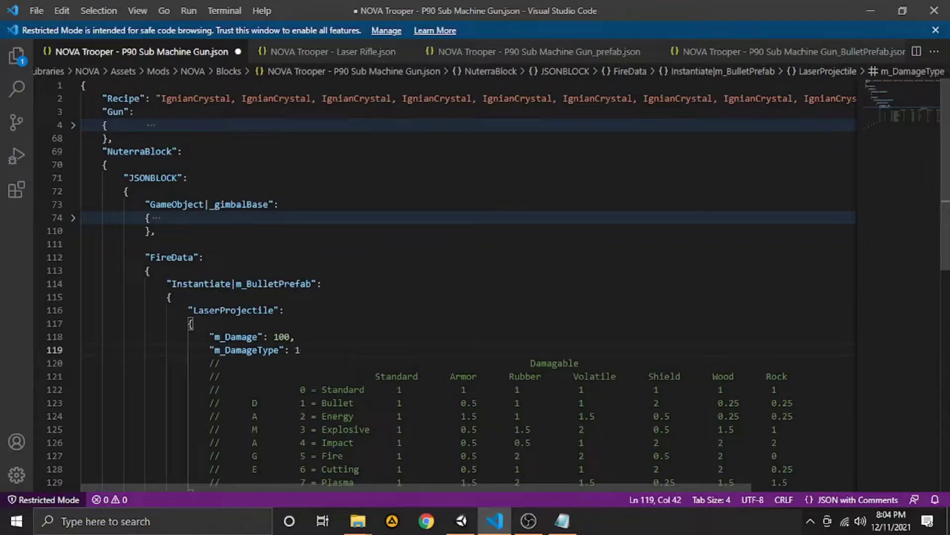
pyautogui.click(73, 126)
pyautogui.moveTo(204, 164); pyautogui.dragTo(210, 164)
pyautogui.write('2')
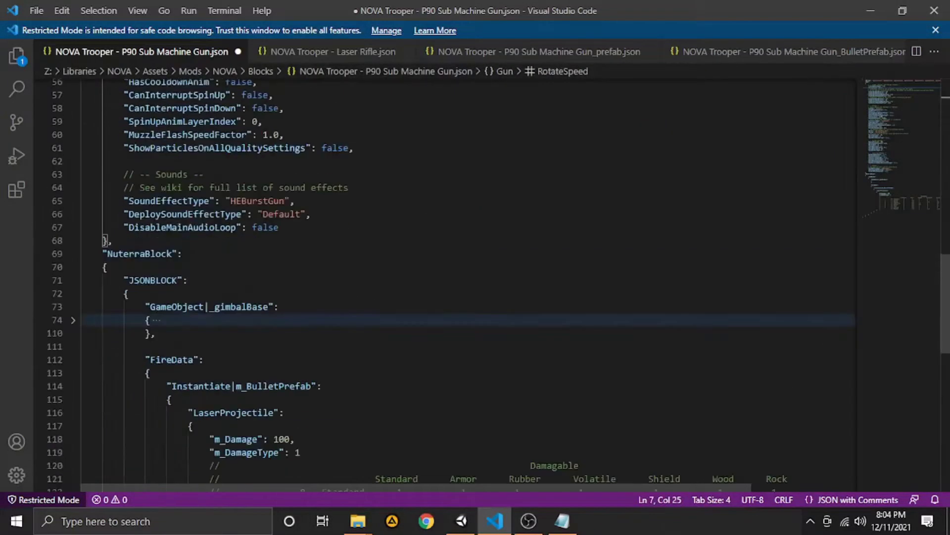
pyautogui.click(73, 125)
# - Replace gimbalBase's contents with a line copied from the P90 prefab JSON
pyautogui.click(73, 196)
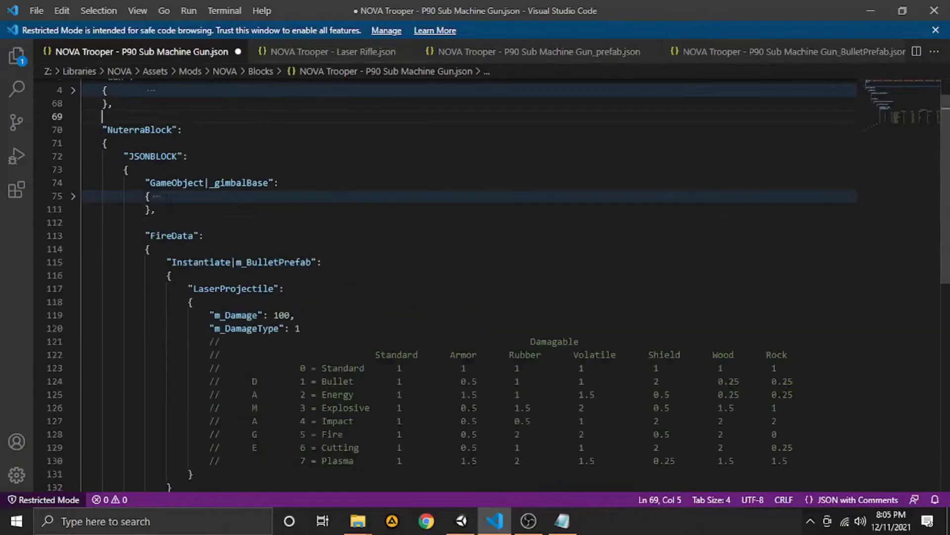
pyautogui.moveTo(147, 196); pyautogui.dragTo(144, 209)
pyautogui.hotkey('ctrl', 'Tab')
pyautogui.hotkey('ctrl', 'Tab')
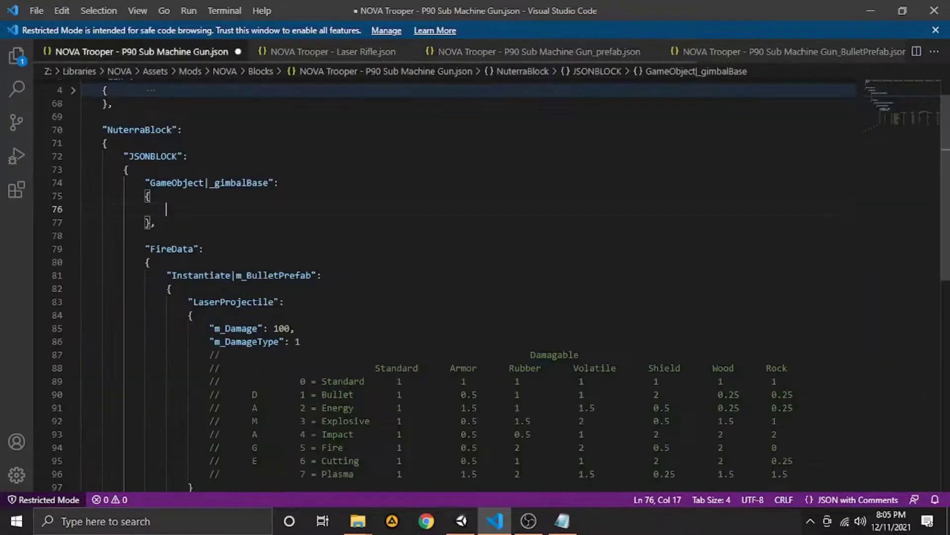
pyautogui.hotkey('ctrl', 'Tab')
pyautogui.click(112, 111)
pyautogui.hotkey('shift', 'End')
pyautogui.hotkey('ctrl', 'c')
pyautogui.hotkey('ctrl', 'Tab')
pyautogui.hotkey('ctrl', 'v')
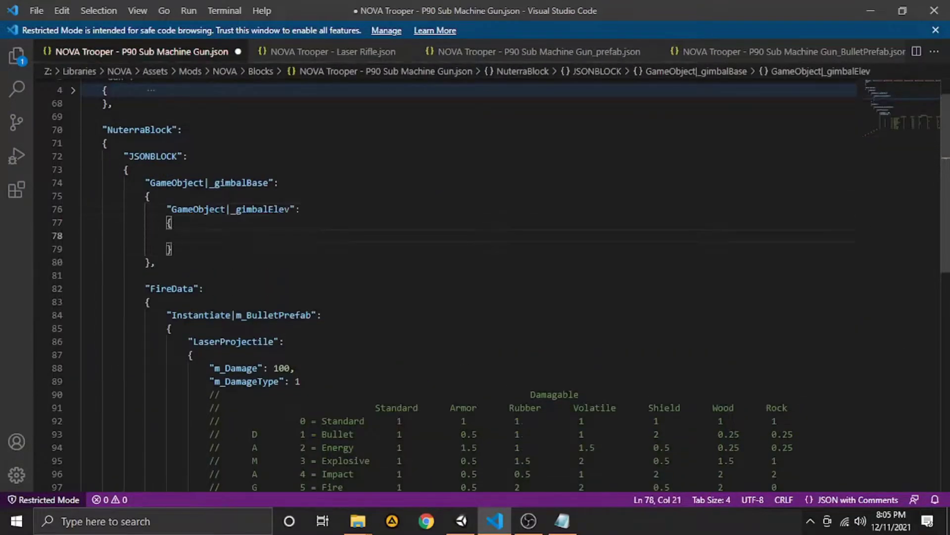
# - Set the bulletSpawn localPosition X to 0.249 from Unity's _bulletSpawn transform
pyautogui.hotkey('alt', 'Tab')
pyautogui.click(749, 58)
pyautogui.press('Down')
pyautogui.press('Right')
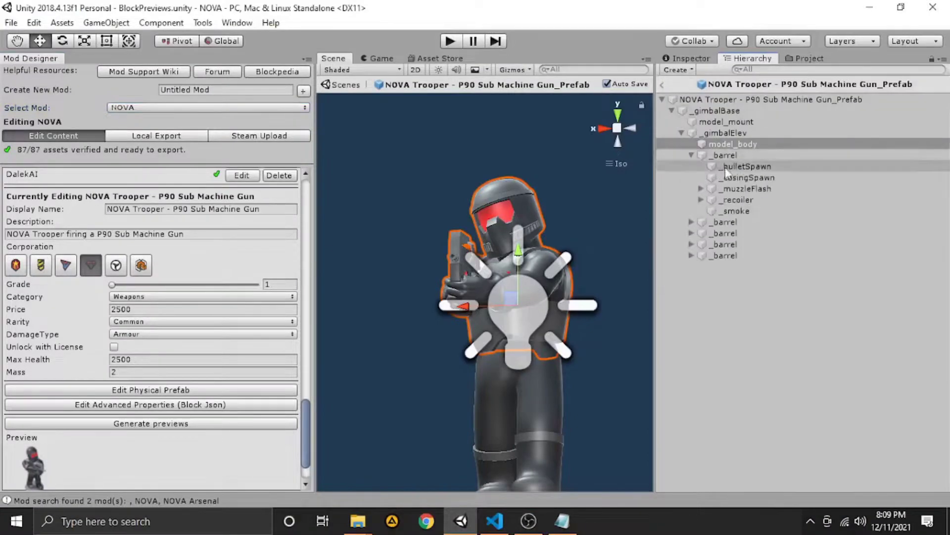
pyautogui.press('Down')
pyautogui.click(699, 60)
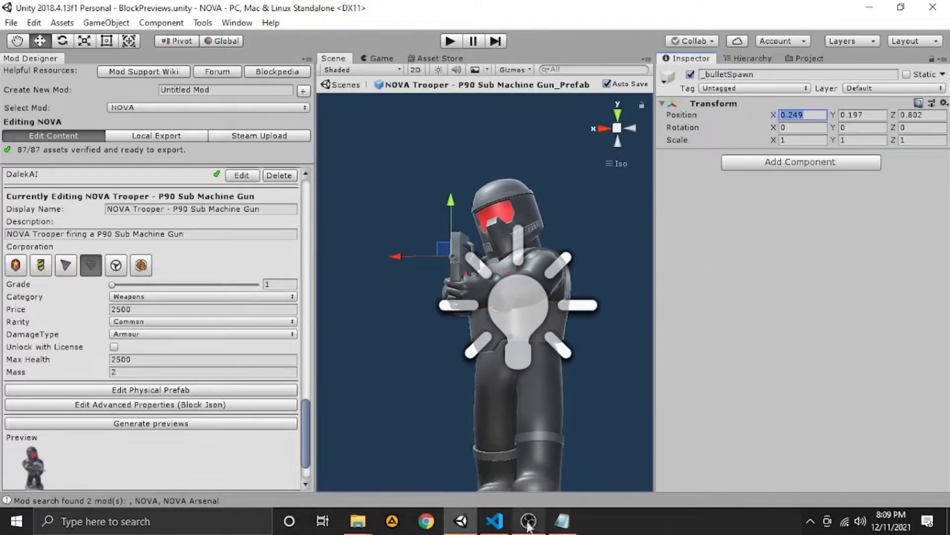
pyautogui.hotkey('alt', 'Tab')
pyautogui.doubleClick(392, 221)
pyautogui.hotkey('ctrl', 'v')
# - Set the bulletSpawn localPosition Y to 0.197 and Z to 0.802
pyautogui.hotkey('alt', 'Tab')
pyautogui.click(860, 114)
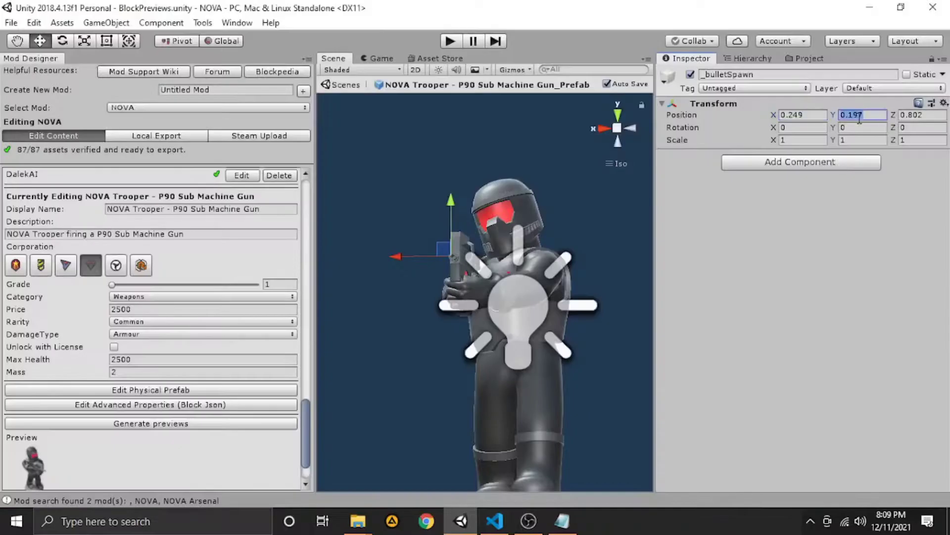
pyautogui.hotkey('alt', 'Tab')
pyautogui.moveTo(445, 285); pyautogui.dragTo(452, 285)
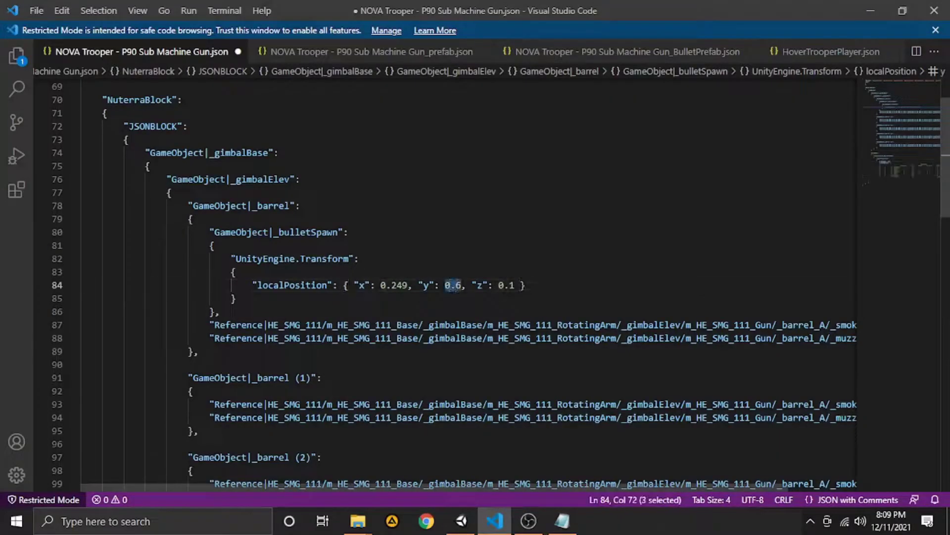
pyautogui.hotkey('ctrl', 'v')
pyautogui.hotkey('alt', 'Tab')
pyautogui.hotkey('alt', 'Tab')
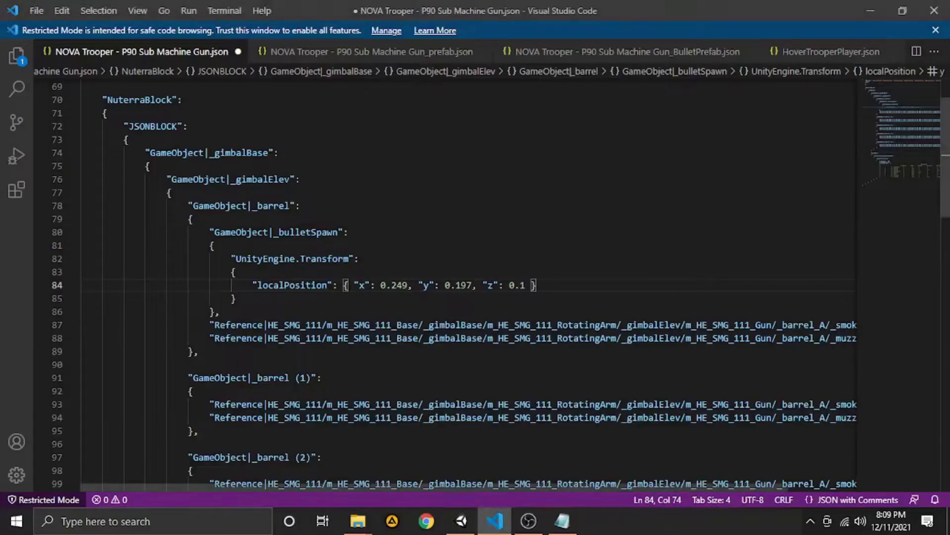
pyautogui.moveTo(510, 285); pyautogui.dragTo(525, 285)
pyautogui.click(464, 523)
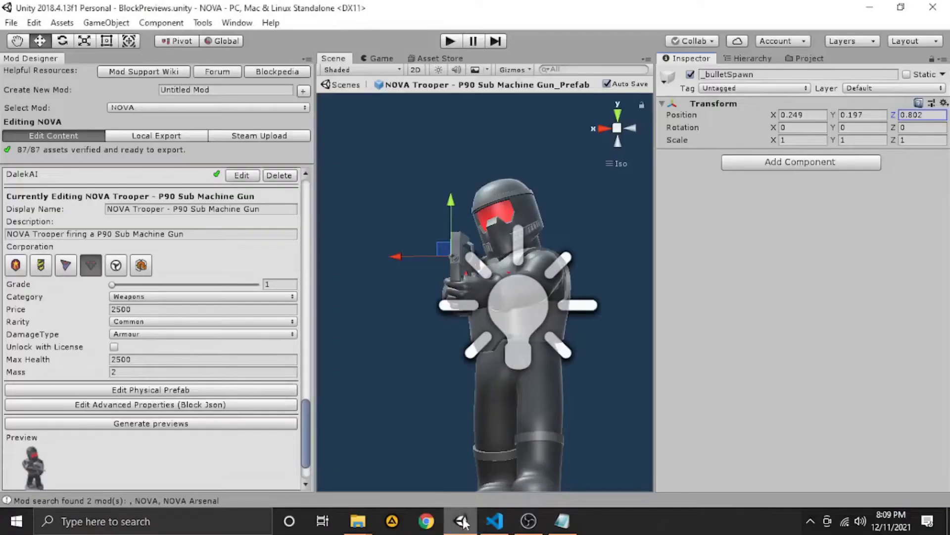
pyautogui.hotkey('alt', 'Tab')
pyautogui.hotkey('ctrl', 'v')
pyautogui.hotkey('alt', 'Tab')
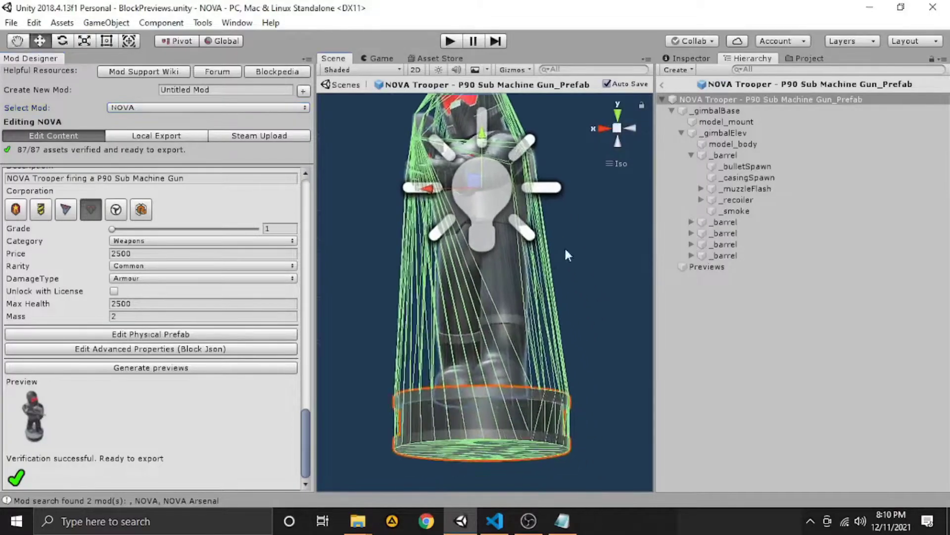
pyautogui.hotkey('alt', 'Tab')
# - Copy the _bulletSpawn block and paste it into barrels (1) and (2)
pyautogui.moveTo(209, 232); pyautogui.dragTo(232, 308)
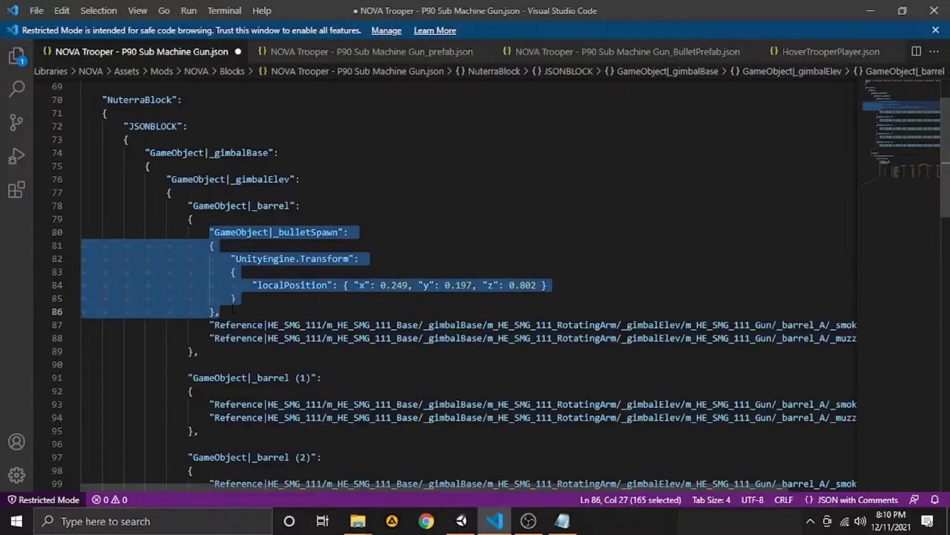
pyautogui.hotkey('ctrl', 'Tab')
pyautogui.hotkey('ctrl', 'Tab')
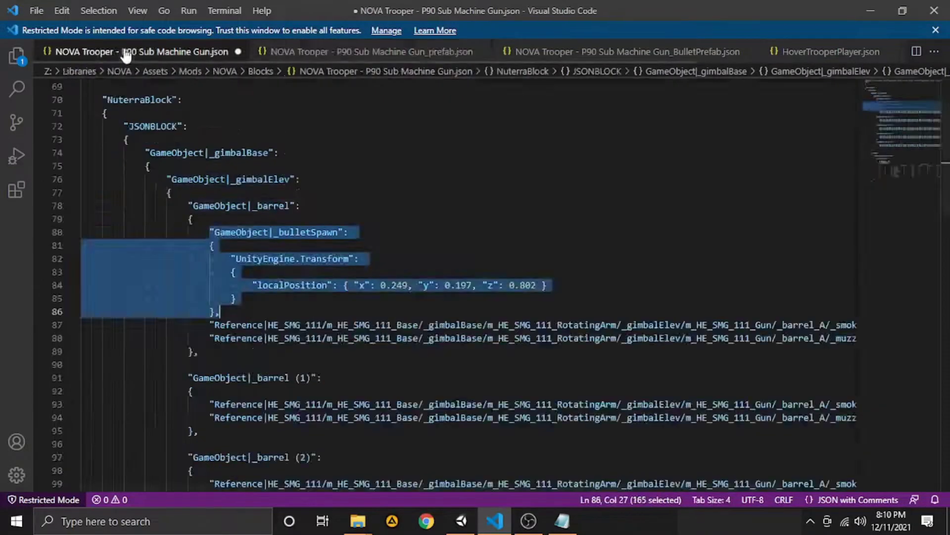
pyautogui.press('Down')
pyautogui.press('Down')
pyautogui.press('Down')
pyautogui.press('End')
pyautogui.press('Return')
pyautogui.hotkey('ctrl', 'v')
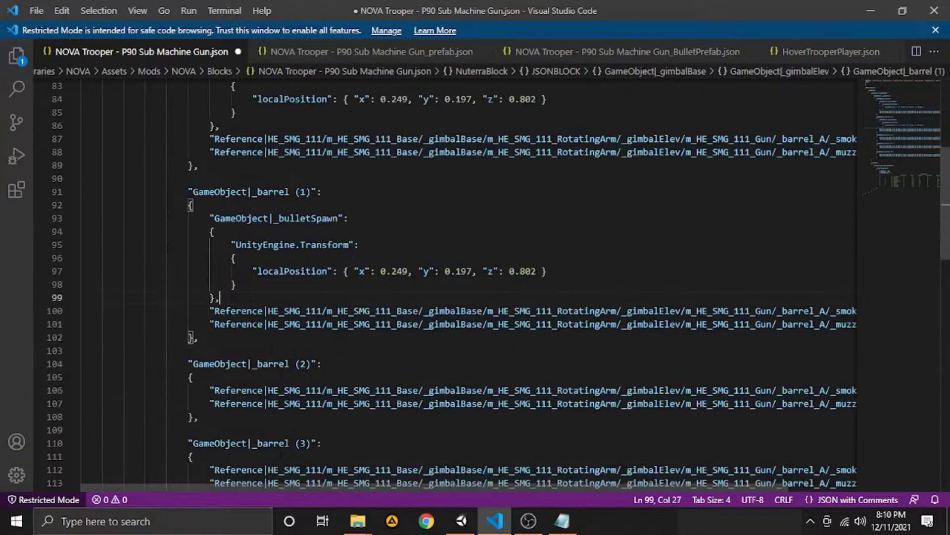
pyautogui.press('Down')
pyautogui.press('Down')
pyautogui.press('Down')
pyautogui.press('End')
pyautogui.press('Return')
pyautogui.hotkey('ctrl', 'v')
# - Paste the same bulletSpawn block into barrels (3) and (4)
pyautogui.press('Down')
pyautogui.press('Down')
pyautogui.press('Down')
pyautogui.press('End')
pyautogui.press('Return')
pyautogui.hotkey('ctrl', 'v')
pyautogui.press('Down')
pyautogui.press('Down')
pyautogui.press('Down')
pyautogui.press('End')
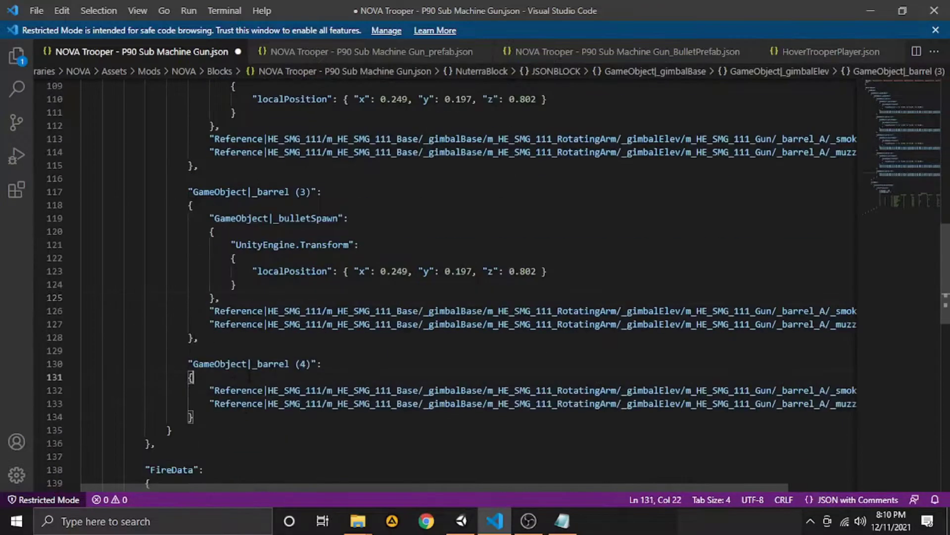
pyautogui.press('Return')
pyautogui.hotkey('ctrl', 'v')
# - Review the edited barrel entries and save the P90 JSON file
pyautogui.scroll(-5, 446, 287)
pyautogui.scroll(5, 445, 287)
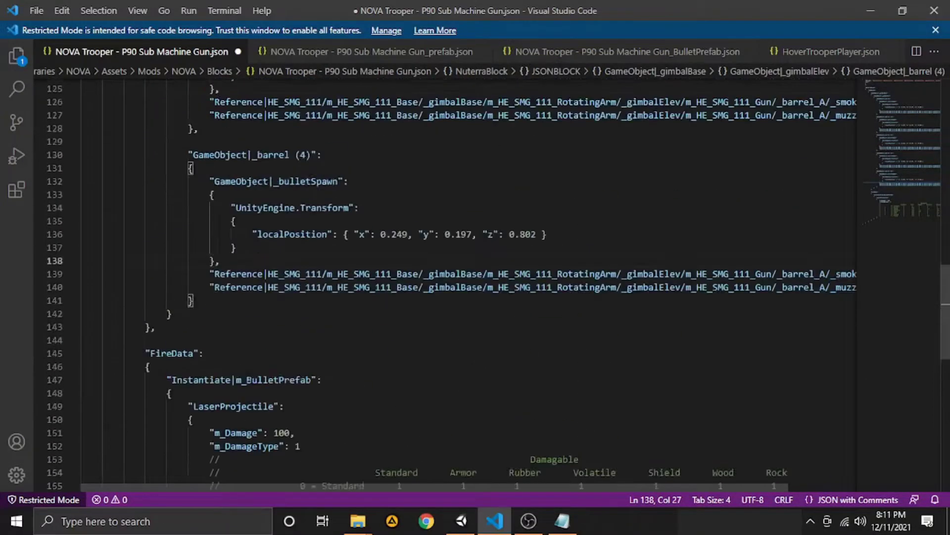
pyautogui.scroll(15, 446, 288)
pyautogui.scroll(3, 446, 287)
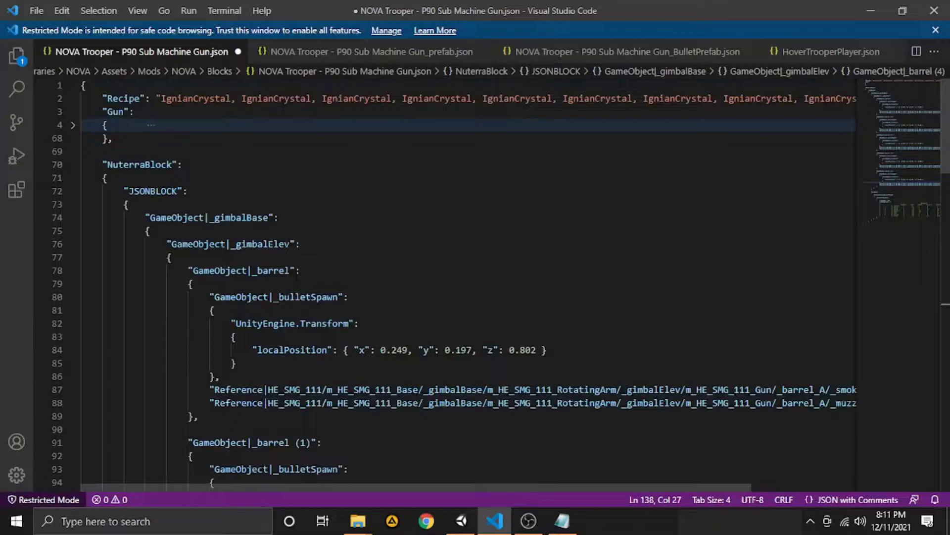
pyautogui.hotkey('ctrl', 's')
pyautogui.scroll(-10, 446, 287)
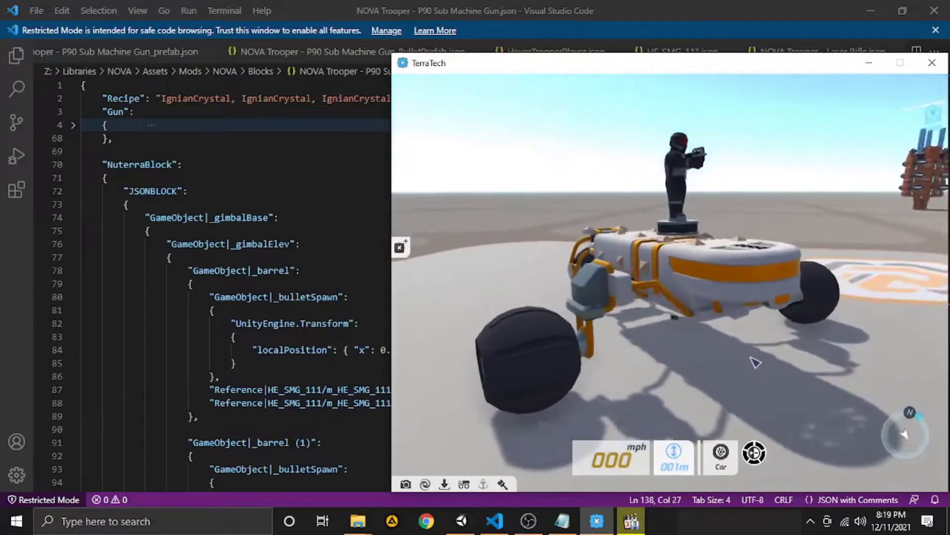
# - Orbit the TerraTech camera around the vehicle to check the mounted trooper
pyautogui.moveTo(756, 363)
pyautogui.mouseDown(button='right')
pyautogui.moveTo(839, 382)
pyautogui.moveTo(632, 383)
pyautogui.moveTo(695, 400)
pyautogui.mouseUp(button='right')
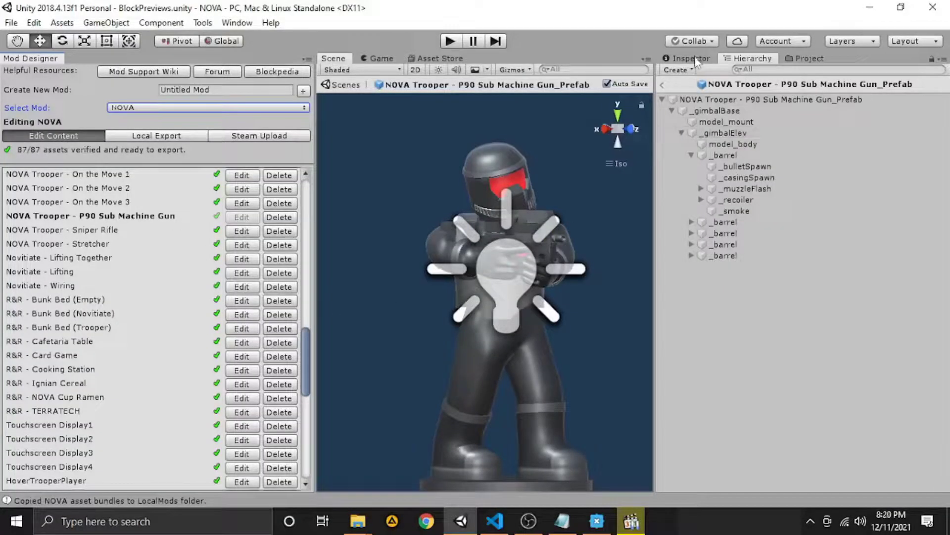
# - Set Scale X to -1 on model_body and model_mount, then check the flip in TerraTech
pyautogui.click(718, 110)
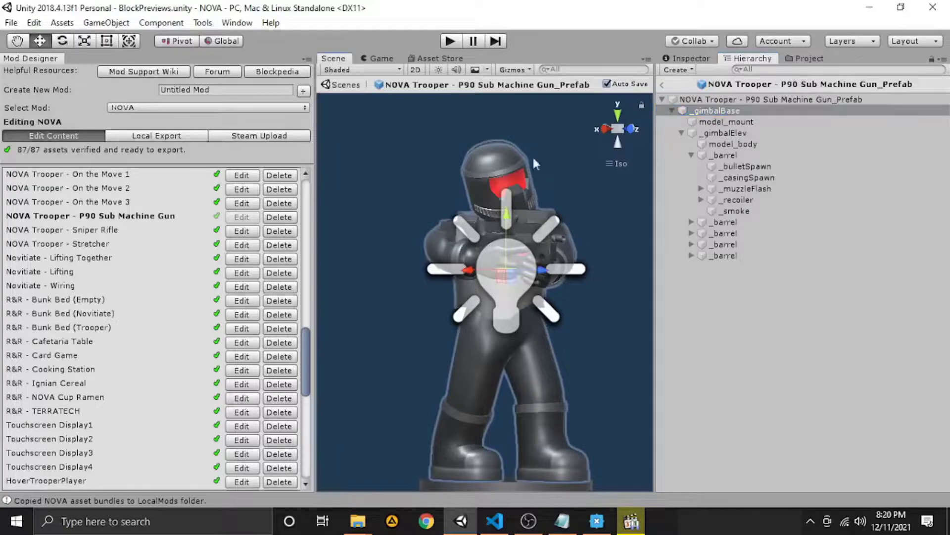
pyautogui.click(732, 144)
pyautogui.click(692, 58)
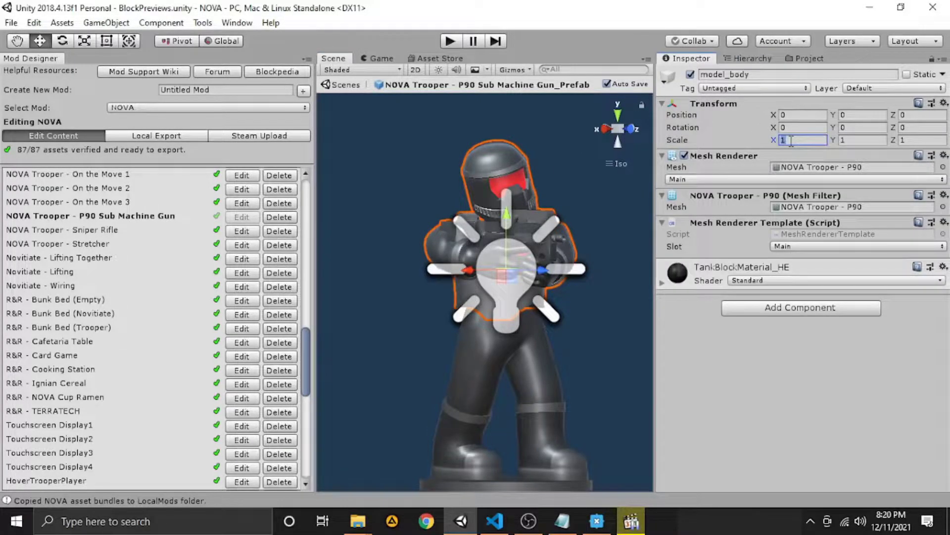
pyautogui.write('-1')
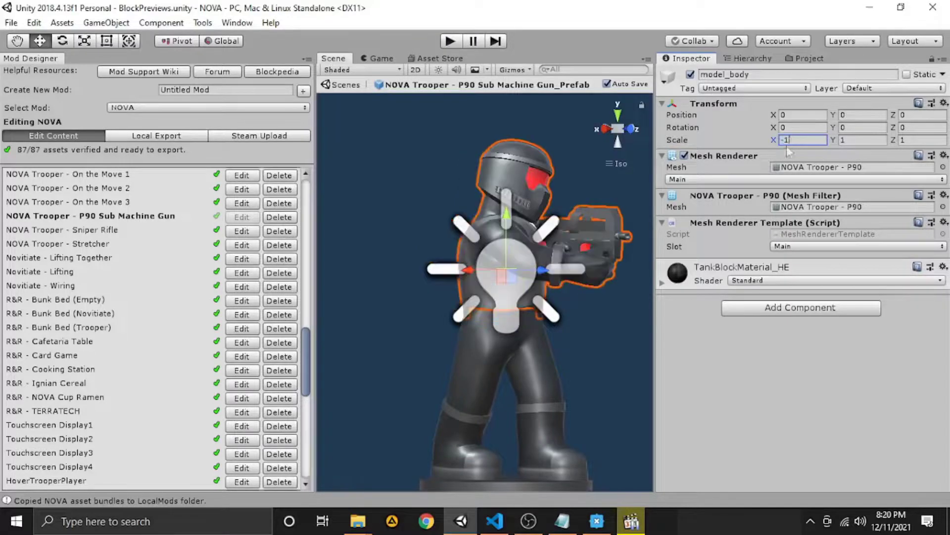
pyautogui.click(553, 359)
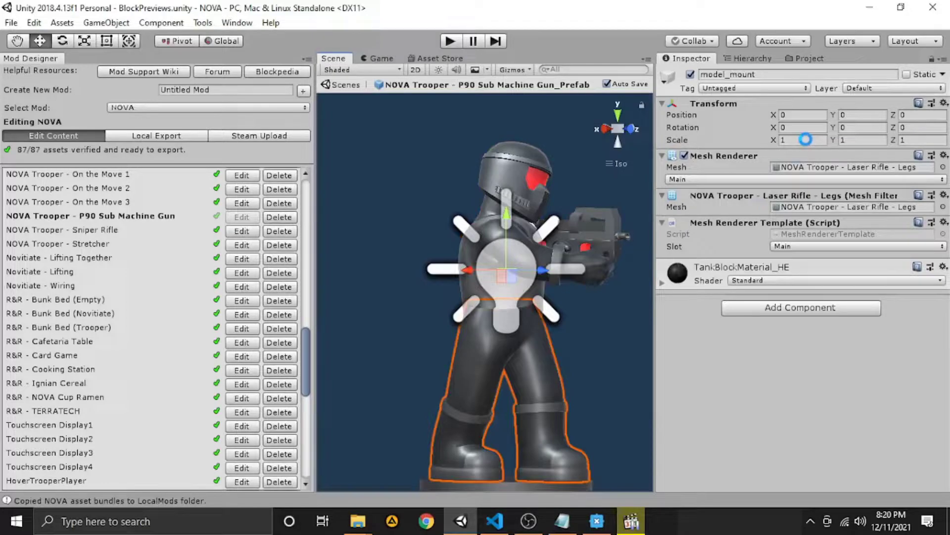
pyautogui.write('-1')
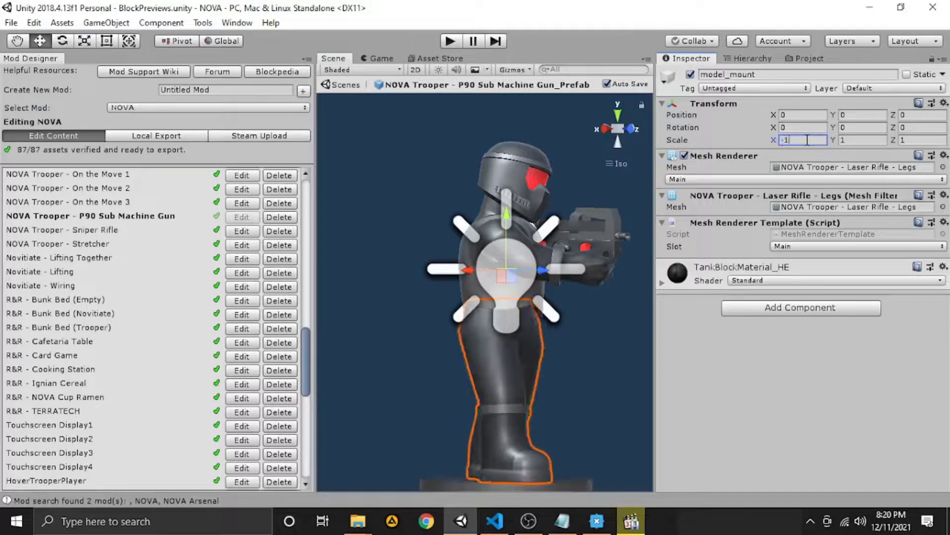
pyautogui.click(597, 522)
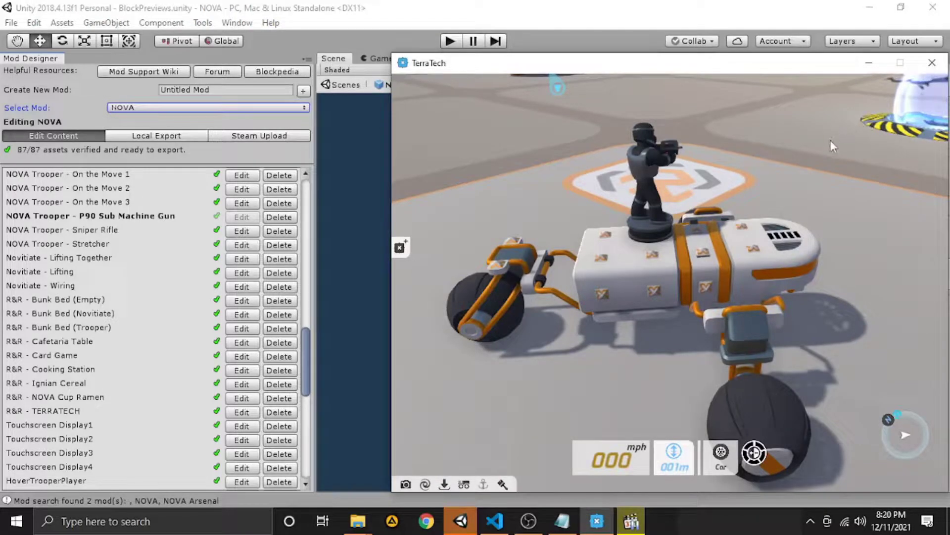
pyautogui.click(613, 15)
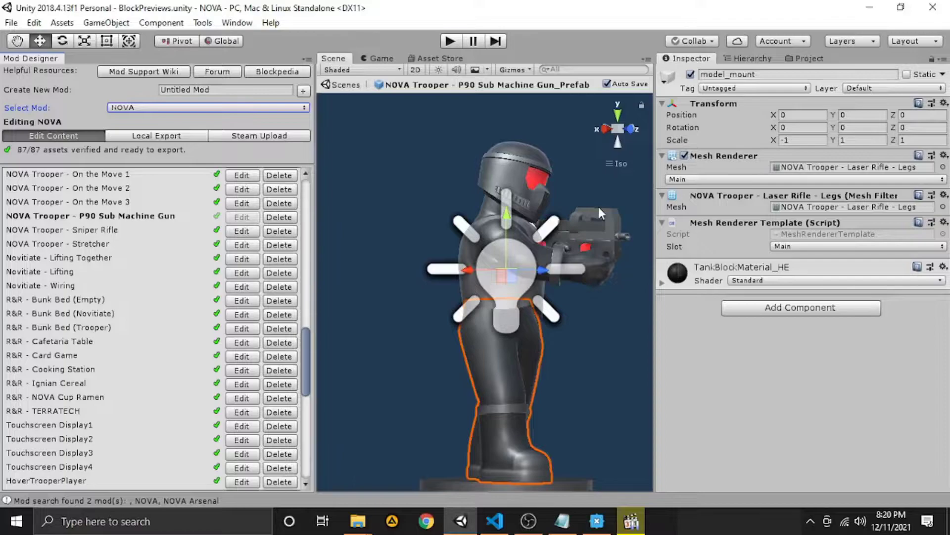
# - Orbit to the vehicle's other side in TerraTech and test-fire the trooper's gun
pyautogui.click(495, 520)
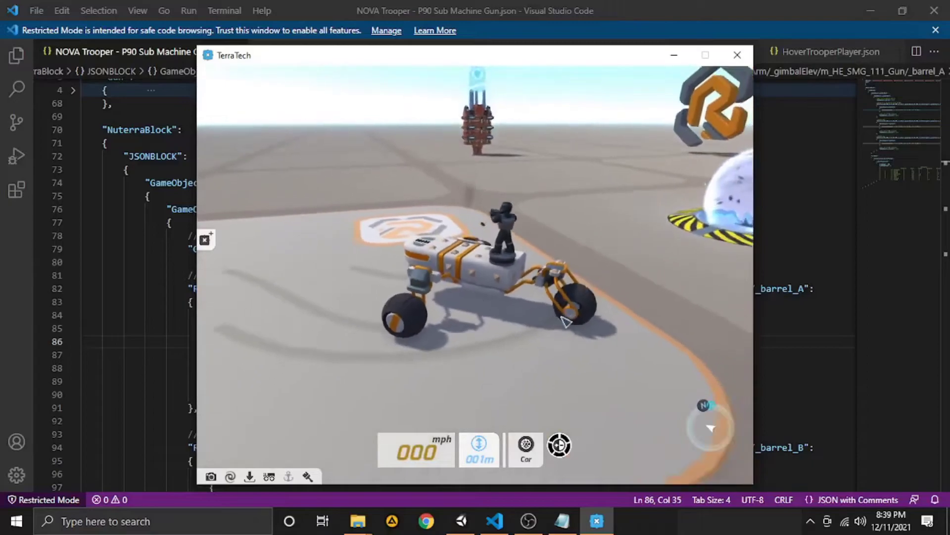
pyautogui.moveTo(566, 322); pyautogui.dragTo(429, 333, button='right')
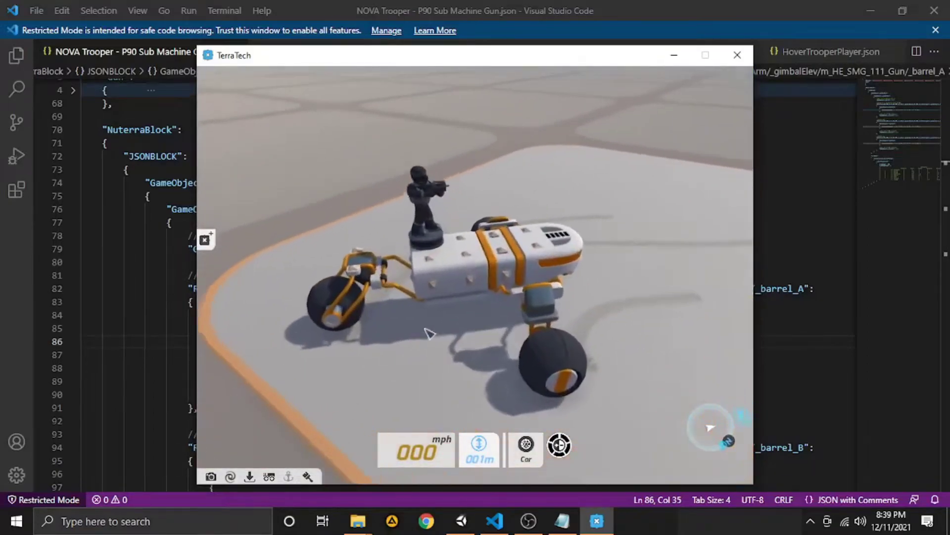
pyautogui.scroll(-3, 429, 333)
pyautogui.moveTo(429, 333)
pyautogui.mouseDown(button='right')
pyautogui.moveTo(473, 336)
pyautogui.moveTo(418, 332)
pyautogui.mouseUp(button='right')
pyautogui.click(473, 335)
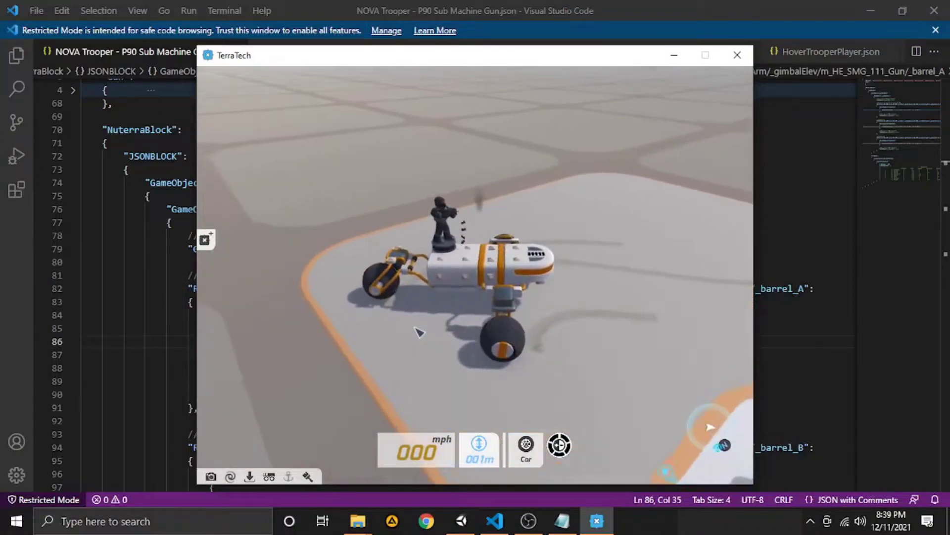
# - Add a UnityEngine.Transform block inside barrel_A's empty _spawnCasing entry
pyautogui.hotkey('alt', 'Tab')
pyautogui.click(342, 369)
pyautogui.press('Down')
pyautogui.press('Down')
pyautogui.press('Down')
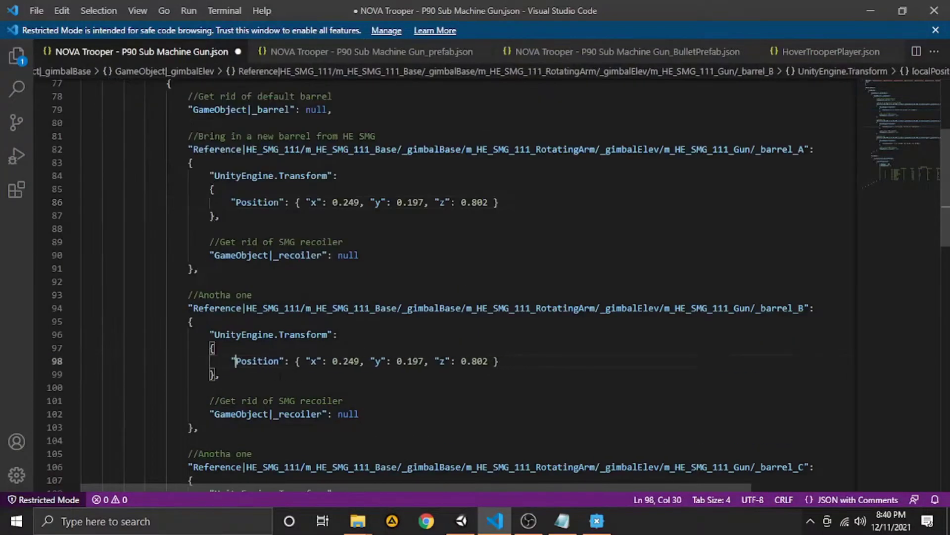
pyautogui.press('Down')
pyautogui.press('Down')
pyautogui.press('Down')
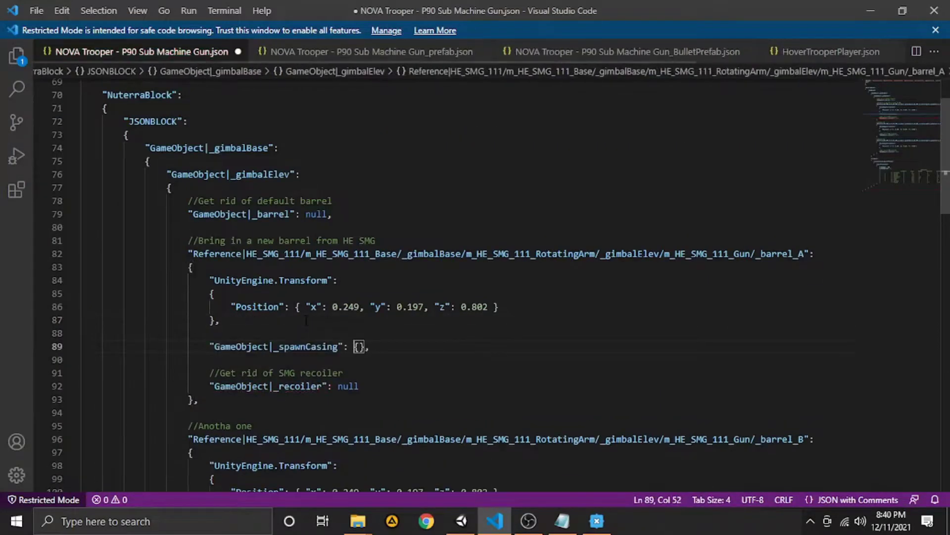
pyautogui.press('Return')
pyautogui.moveTo(209, 280); pyautogui.dragTo(343, 280)
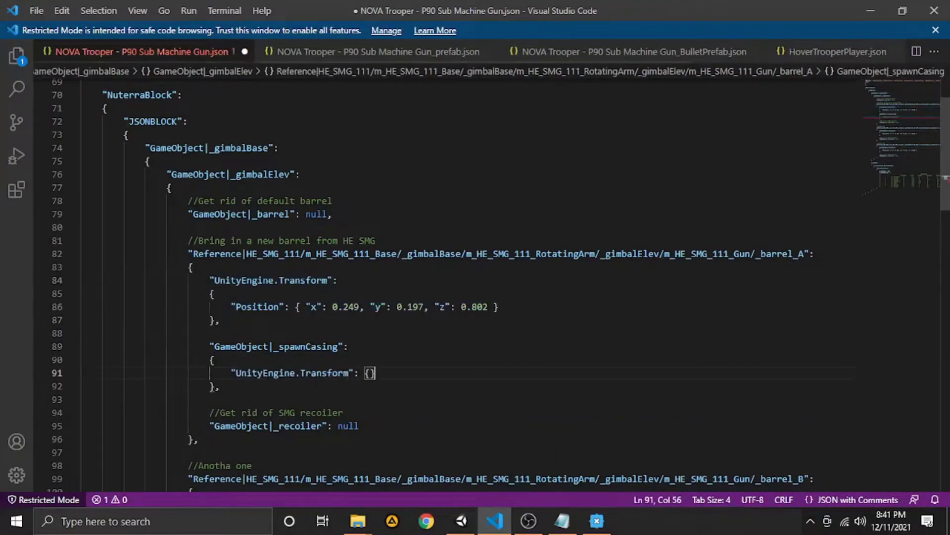
pyautogui.press('Return')
pyautogui.press('Right')
pyautogui.press('Return')
# - Set the casing Transform Position to Unity's _casingSpawn values 0.249, -0.072, 0.138
pyautogui.hotkey('alt', 'Tab')
pyautogui.click(753, 59)
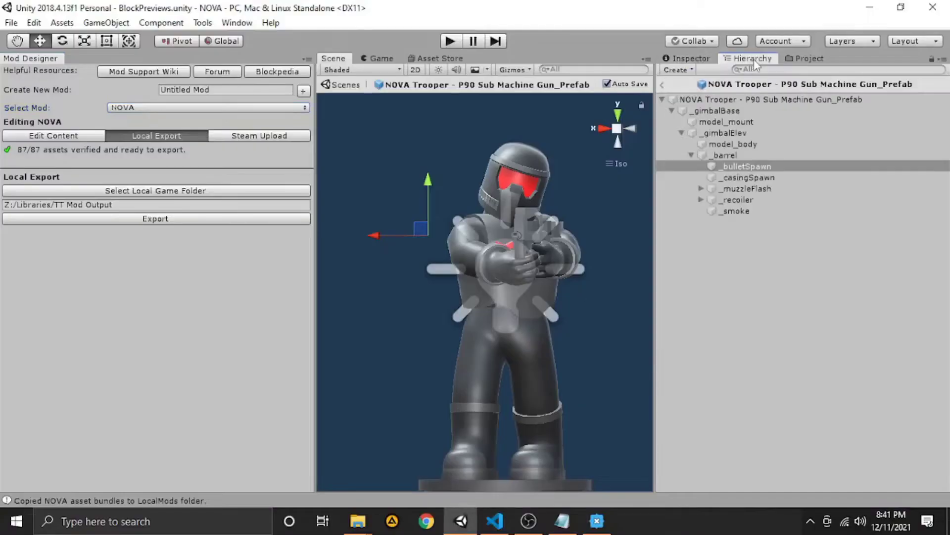
pyautogui.click(703, 176)
pyautogui.click(688, 58)
pyautogui.hotkey('alt', 'Tab')
pyautogui.write('"Position": { "x": 0.249, "y": 0.197, "z": 0.802 }')
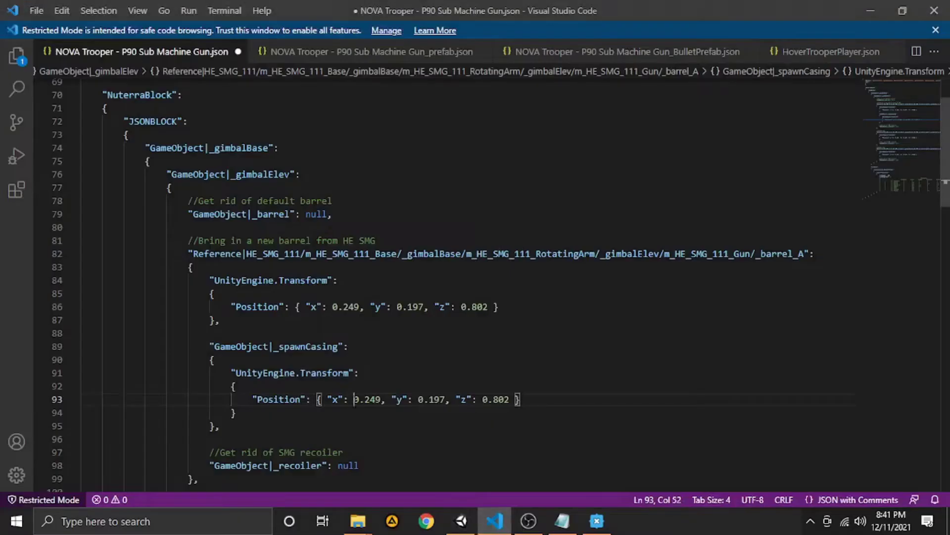
pyautogui.hotkey('alt', 'Tab')
pyautogui.hotkey('ctrl', 'c')
pyautogui.hotkey('alt', 'Tab')
pyautogui.hotkey('ctrl', 'v')
pyautogui.hotkey('alt', 'Tab')
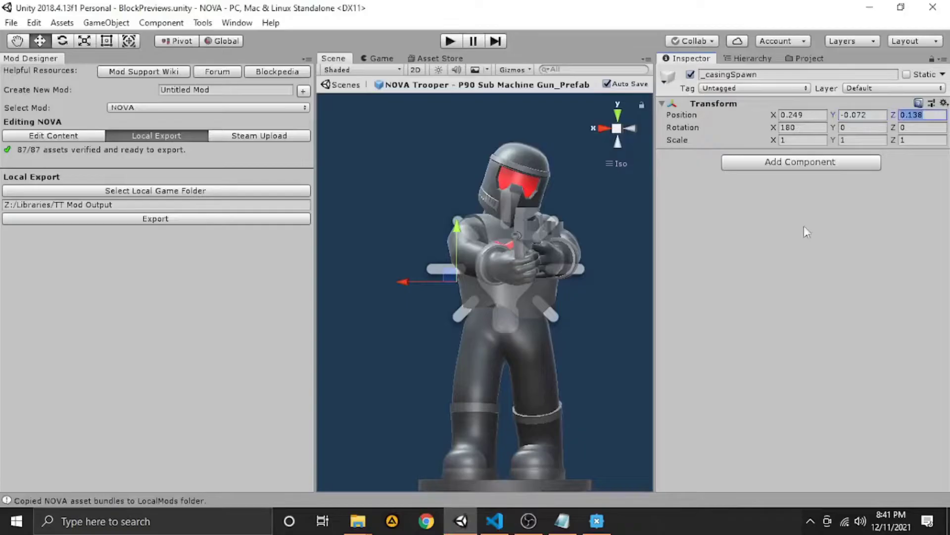
pyautogui.hotkey('alt', 'Tab')
# - Add a Rotation entry below the casing Position and fix the missing comma
pyautogui.write('Rotation')
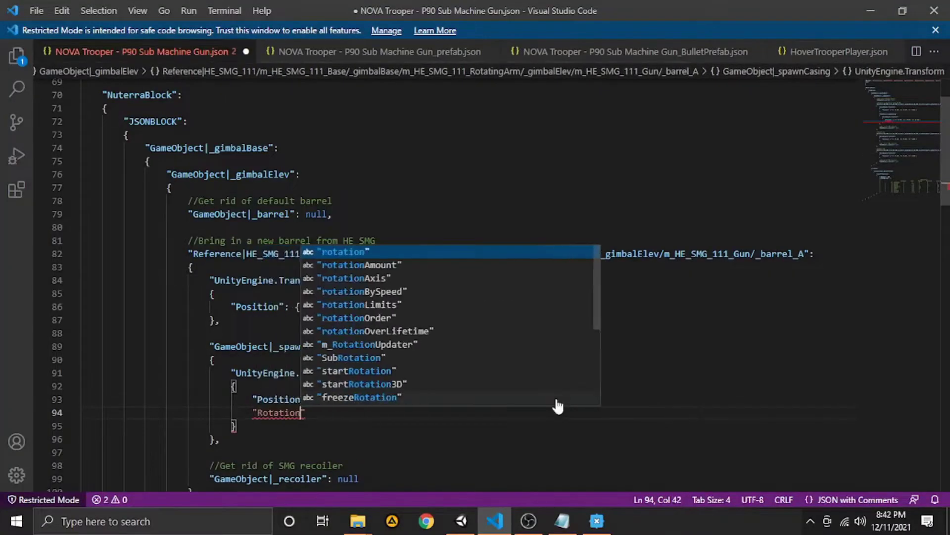
pyautogui.press('Escape')
pyautogui.write(': {}')
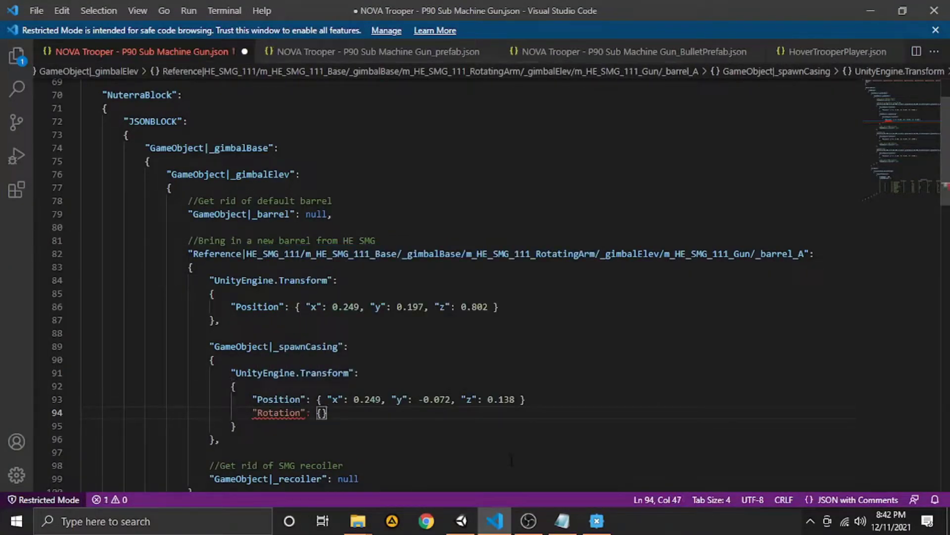
pyautogui.press('Up')
pyautogui.press('End')
pyautogui.write(',')
# - Set the casing spawn Rotation to x 180, y 0, z 0
pyautogui.hotkey('alt', 'Tab')
pyautogui.hotkey('alt', 'Tab')
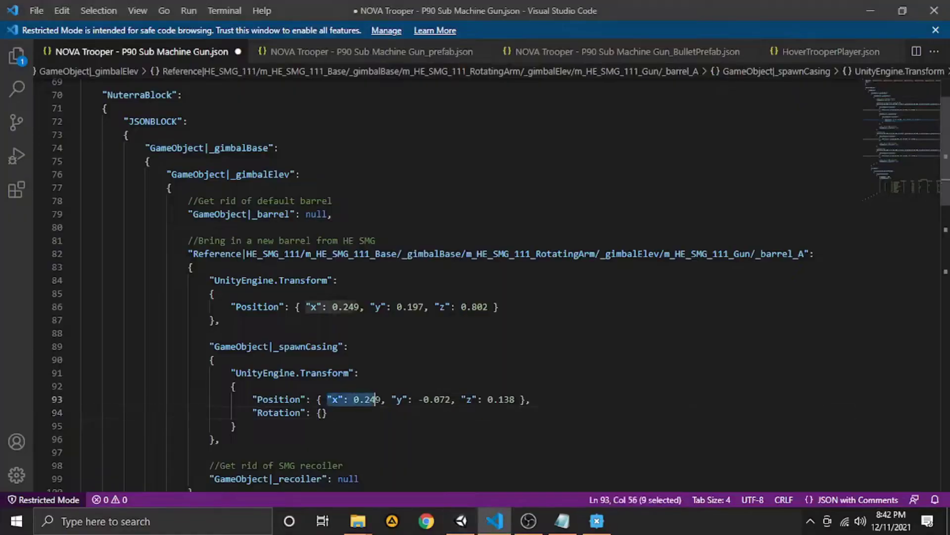
pyautogui.moveTo(327, 399); pyautogui.dragTo(516, 399)
pyautogui.hotkey('ctrl', 'c')
pyautogui.click(322, 412)
pyautogui.hotkey('ctrl', 'v')
pyautogui.write(',')
pyautogui.hotkey('ctrl', 'c')
pyautogui.click(381, 412)
pyautogui.hotkey('ctrl', 'v')
pyautogui.moveTo(409, 413); pyautogui.dragTo(440, 412)
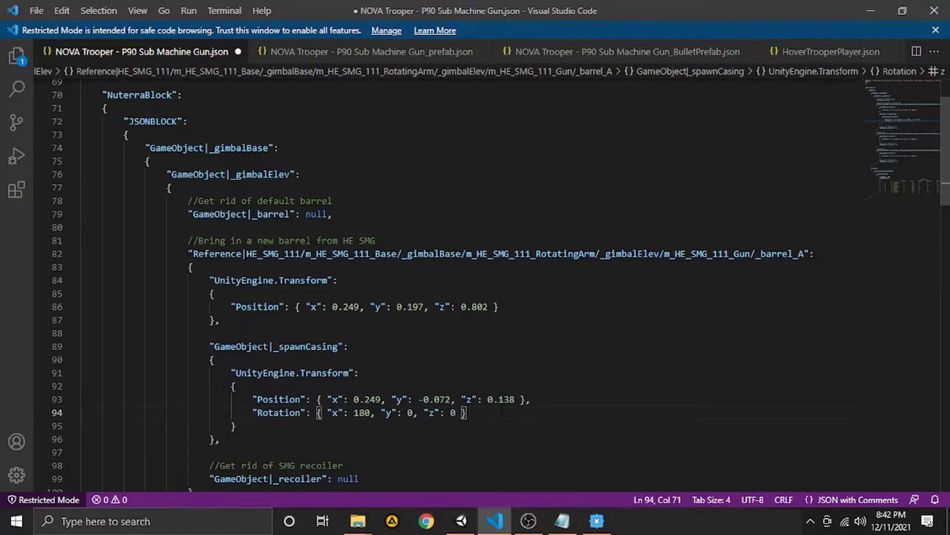
# - Collapse the barrel_A, barrel_B and barrel_C blocks
pyautogui.scroll(-2, 502, 412)
pyautogui.moveTo(190, 197); pyautogui.dragTo(198, 424)
pyautogui.click(73, 197)
pyautogui.click(74, 263)
pyautogui.click(74, 329)
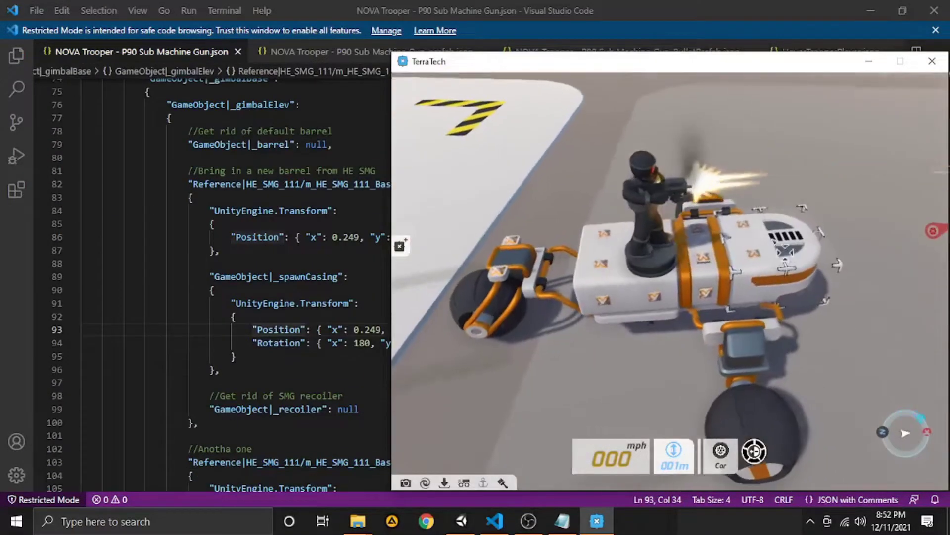
# - Orbit the TerraTech camera around the parked rover to see the trooper's other side
pyautogui.moveTo(728, 335)
pyautogui.mouseDown(button='right')
pyautogui.moveTo(710, 338)
pyautogui.moveTo(798, 355)
pyautogui.mouseUp(button='right')
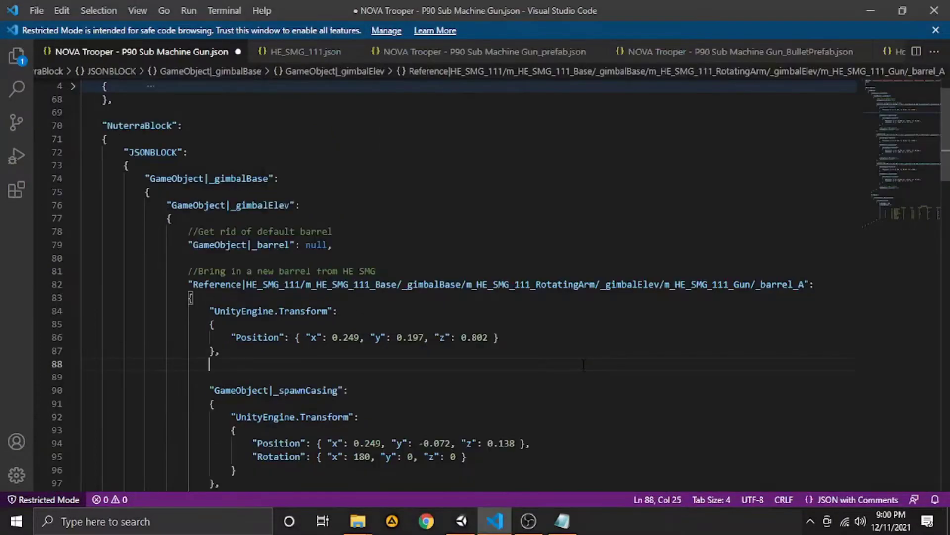
# - Add the _muzzleFlash entry and move barrel_A's Transform block into the smoke entry
pyautogui.press('Return')
pyautogui.write('"GameObject|_muzzleFlash": {},')
pyautogui.press('Down')
pyautogui.press('Delete')
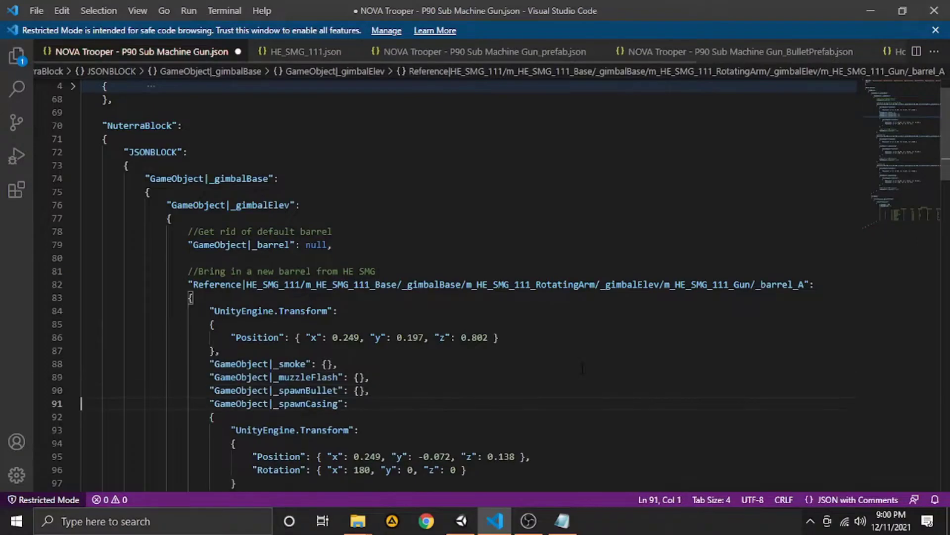
pyautogui.press('Return')
pyautogui.press('Return')
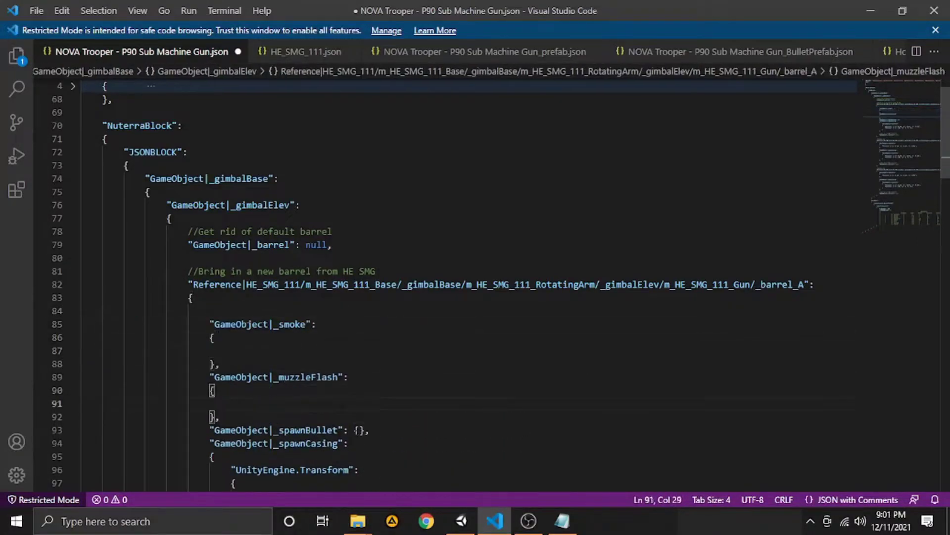
pyautogui.press('Return')
pyautogui.hotkey('ctrl', 'v')
pyautogui.press('Up')
pyautogui.press('Up')
pyautogui.press('Up')
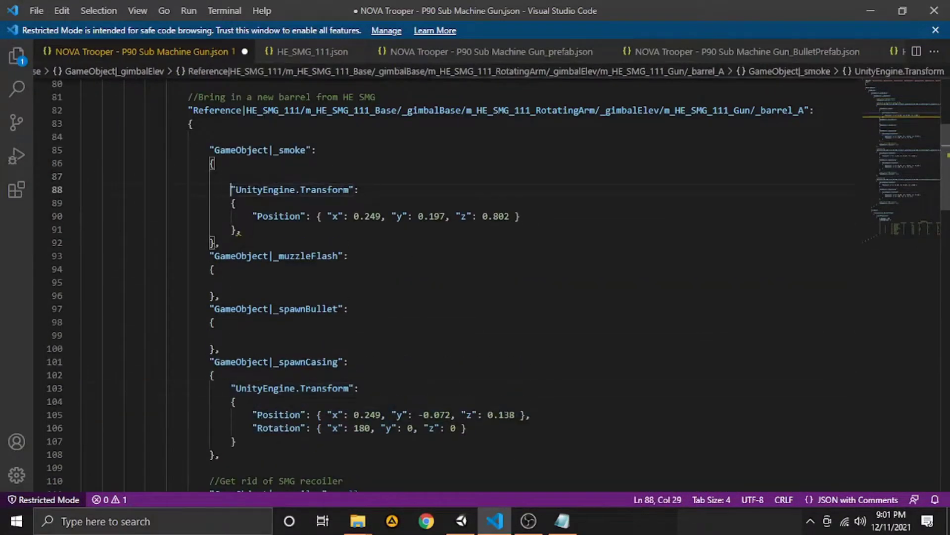
pyautogui.press('Up')
pyautogui.press('Up')
# - Copy the 0.249, 0.197, 0.802 Transform into muzzleFlash and spawnBullet, then collapse barrel_A
pyautogui.hotkey('shift', 'Up')
pyautogui.hotkey('shift', 'Up')
pyautogui.hotkey('shift', 'Up')
pyautogui.hotkey('ctrl', 'c')
pyautogui.press('Down')
pyautogui.press('Down')
pyautogui.press('Down')
pyautogui.hotkey('ctrl', 'v')
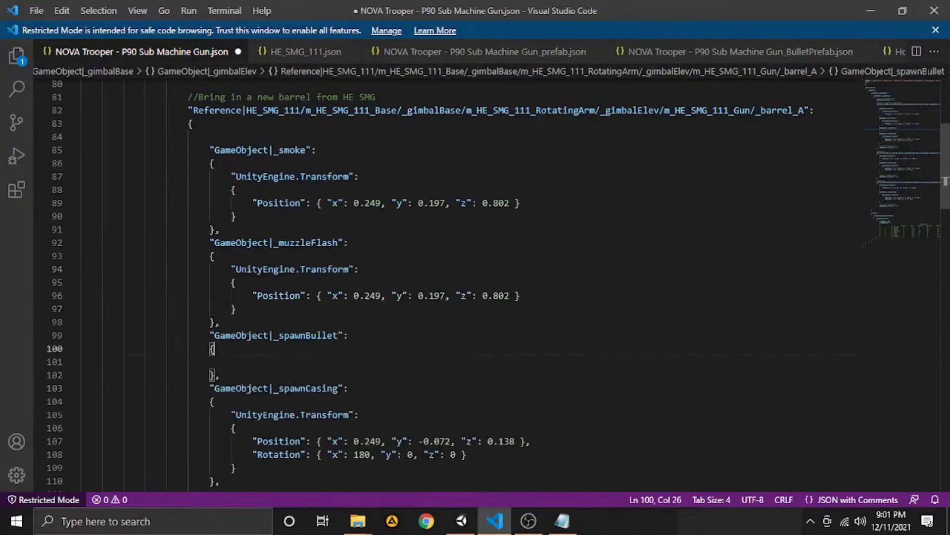
pyautogui.press('Down')
pyautogui.press('Down')
pyautogui.press('Down')
pyautogui.hotkey('ctrl', 'v')
pyautogui.press('Up')
pyautogui.press('Up')
pyautogui.press('Up')
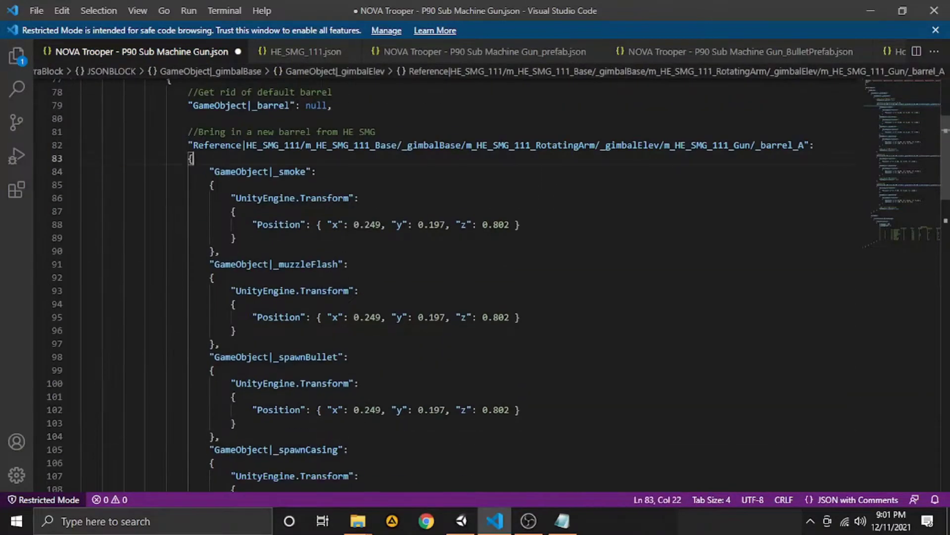
pyautogui.hotkey('ctrl', 'shift', '[')
pyautogui.hotkey('shift', 'End')
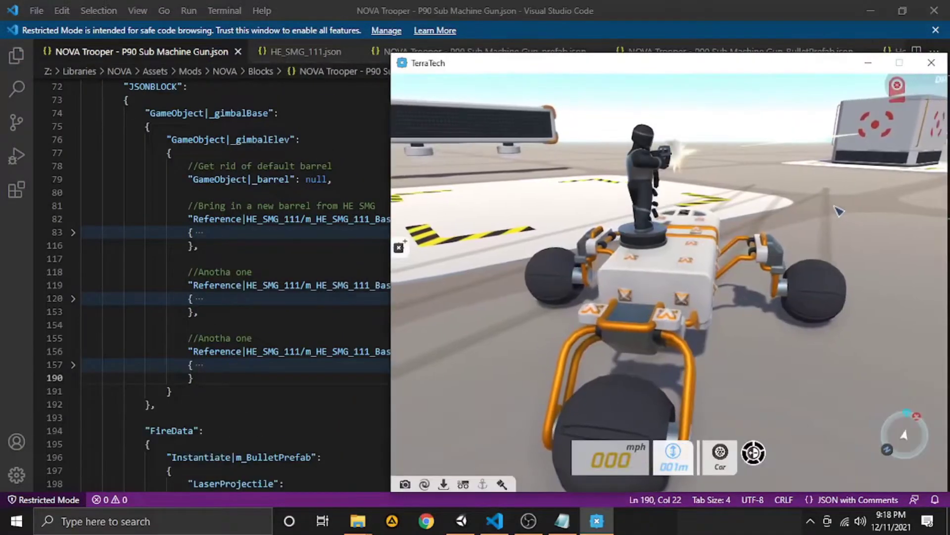
# - Orbit around the rover and fire the trooper twice at the DPS target block
pyautogui.moveTo(840, 214); pyautogui.dragTo(836, 215, button='right')
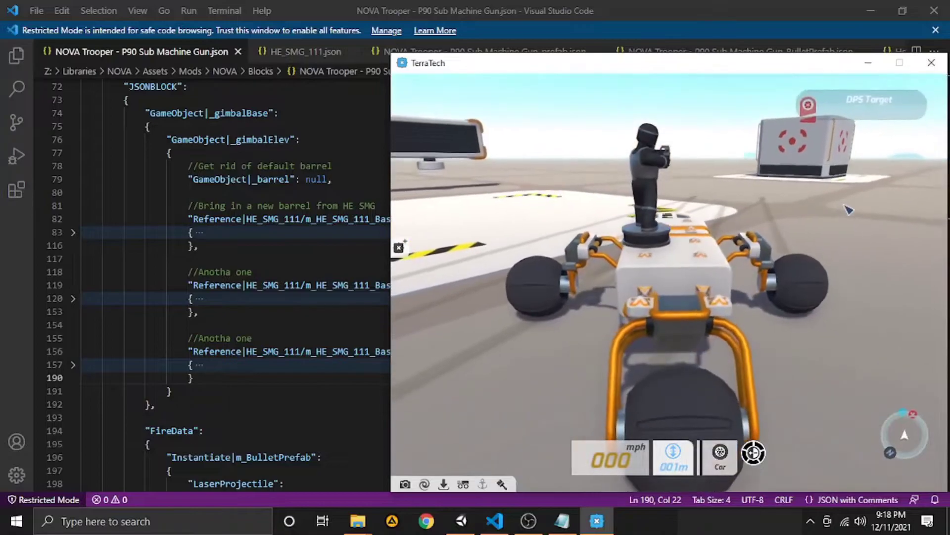
pyautogui.click(848, 213)
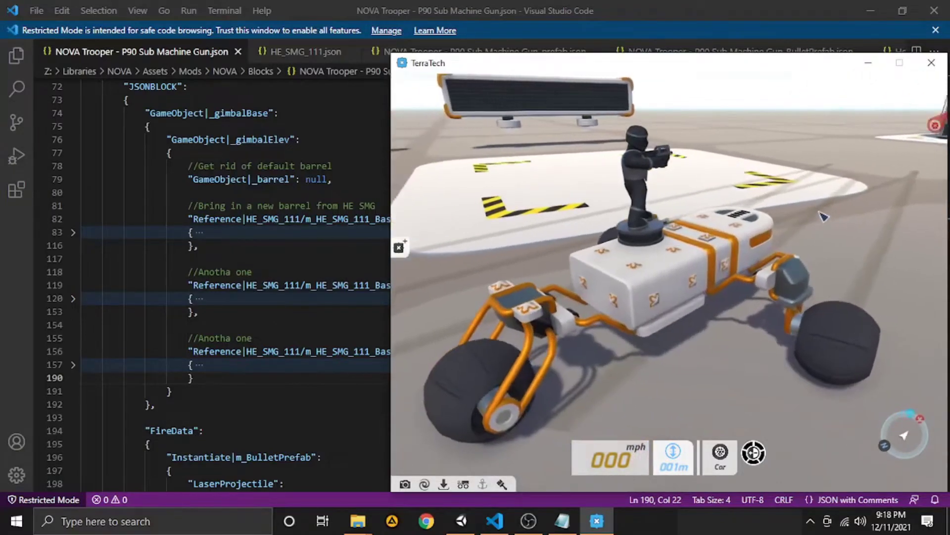
pyautogui.click(842, 216)
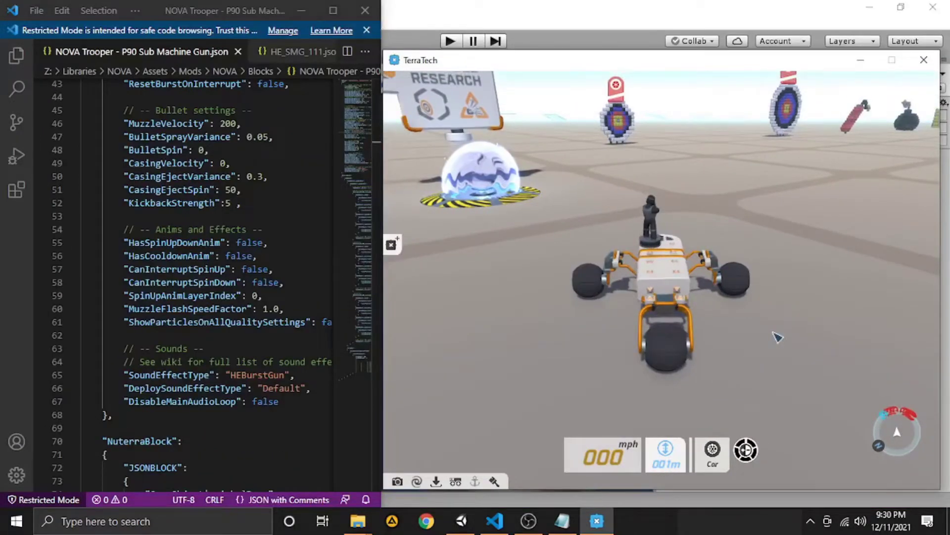
# - Check BulletSprayVariance 0.05, then steer the rover toward the bullseye targets
pyautogui.moveTo(247, 137); pyautogui.dragTo(268, 137)
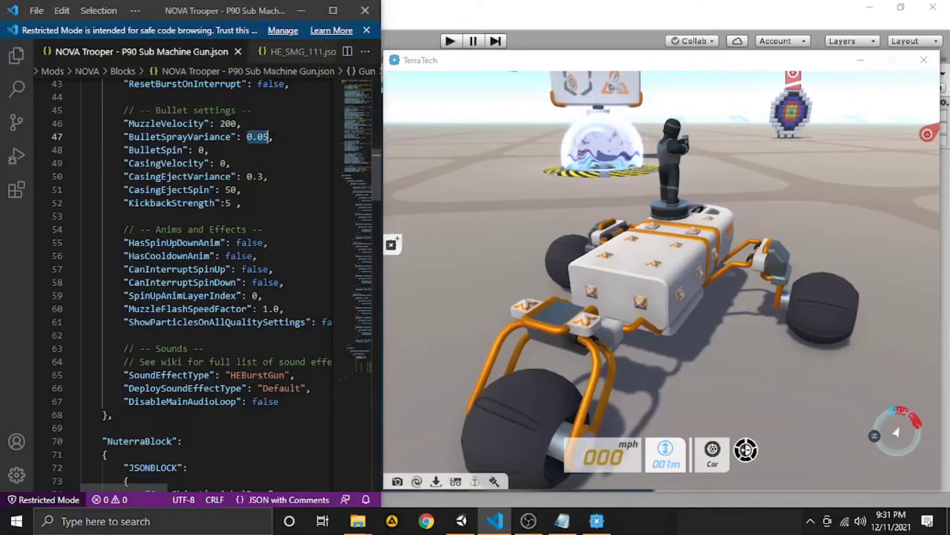
pyautogui.click(518, 206)
pyautogui.scroll(-5, 541, 206)
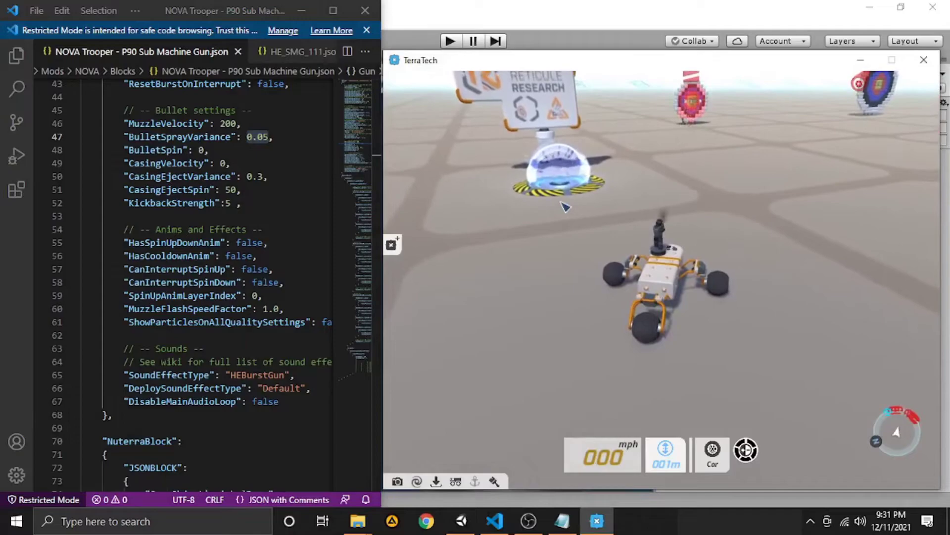
pyautogui.click(565, 207)
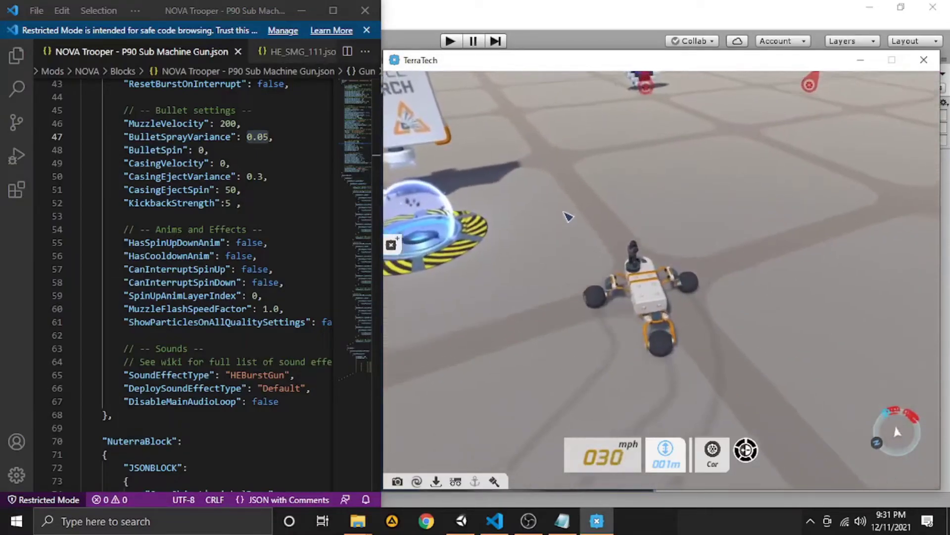
pyautogui.click(564, 207)
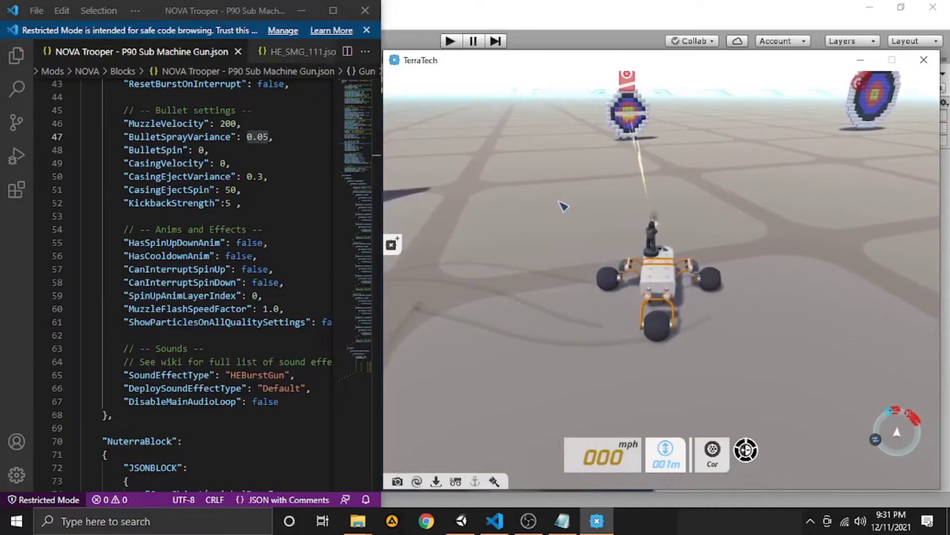
pyautogui.click(574, 215)
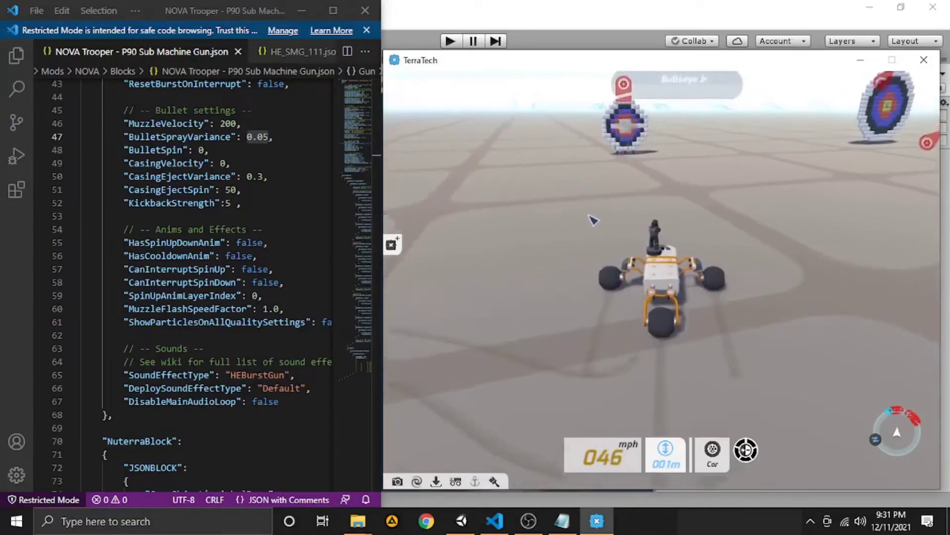
# - Fire the trooper's gun at the targets while driving the rover forward
pyautogui.scroll(5, 584, 208)
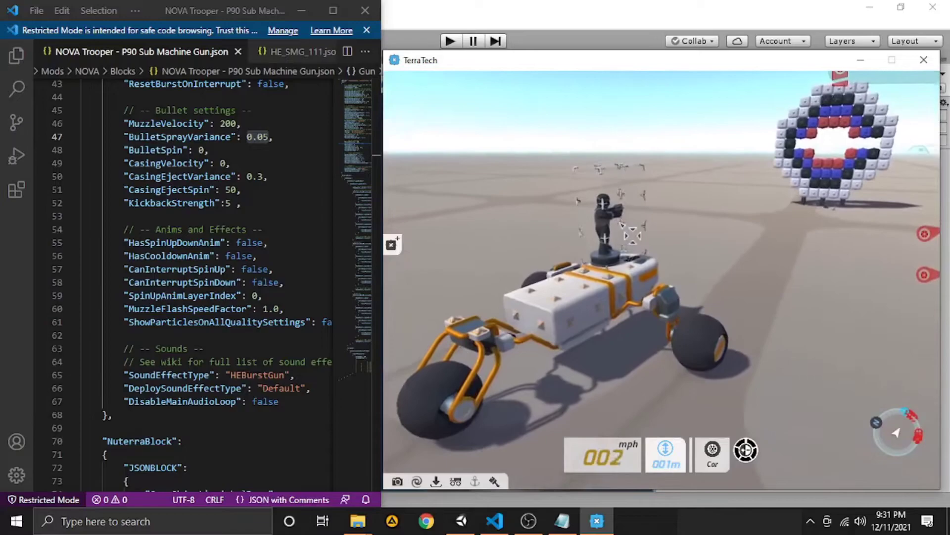
pyautogui.click(639, 201)
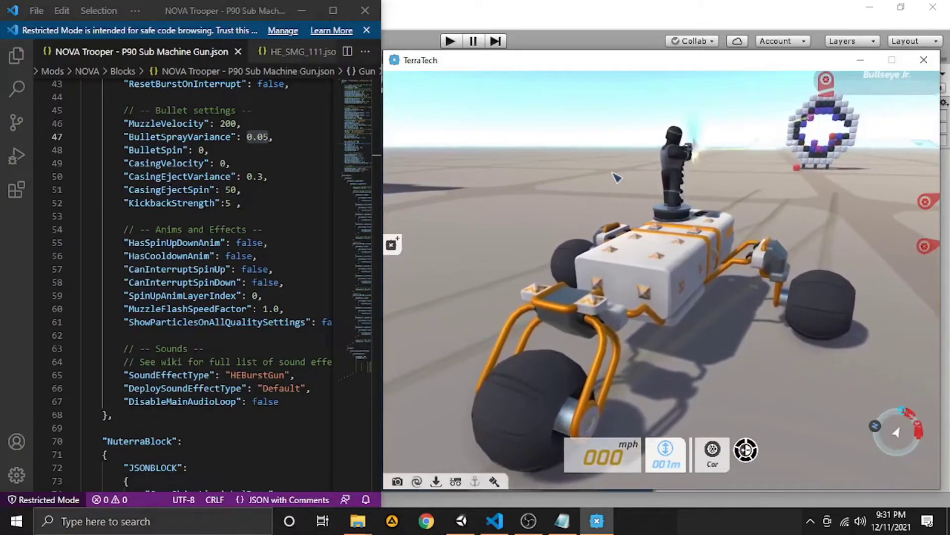
pyautogui.press('w')
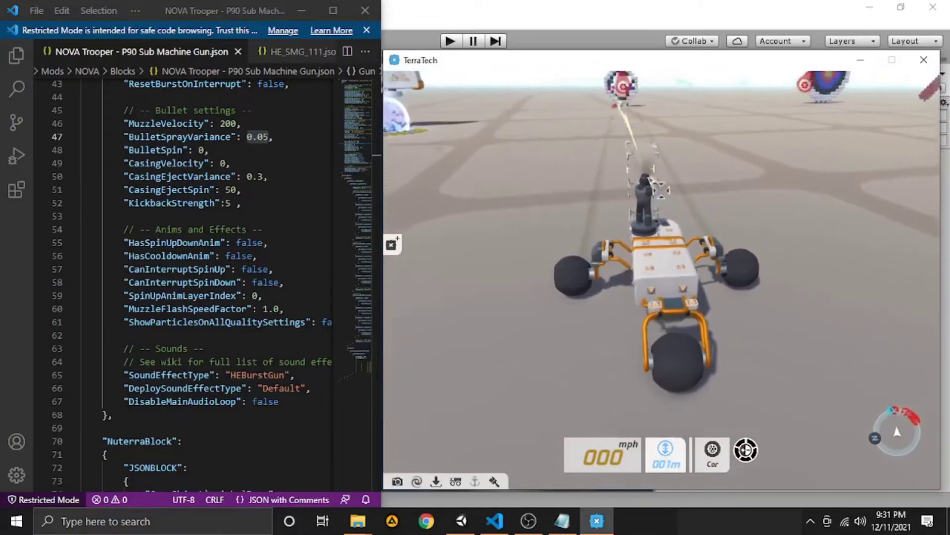
pyautogui.press('w')
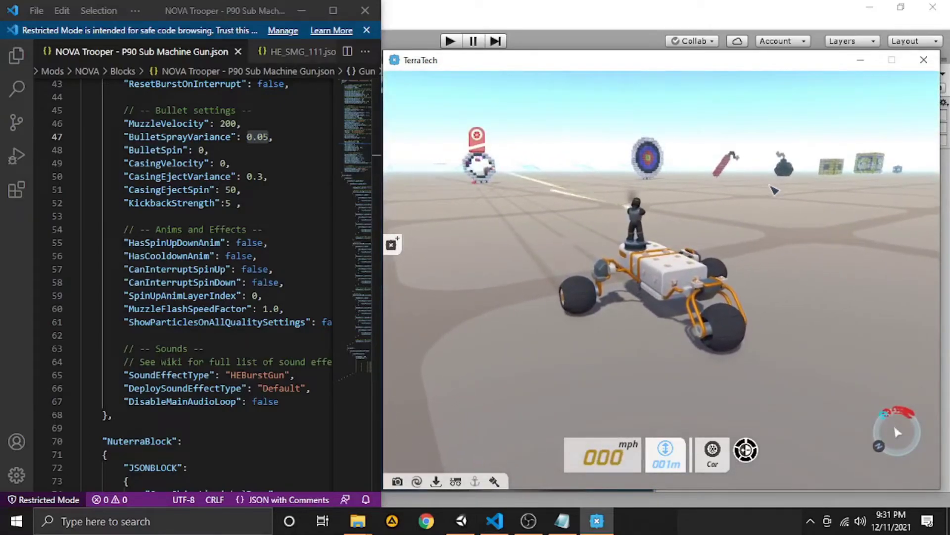
pyautogui.press('w')
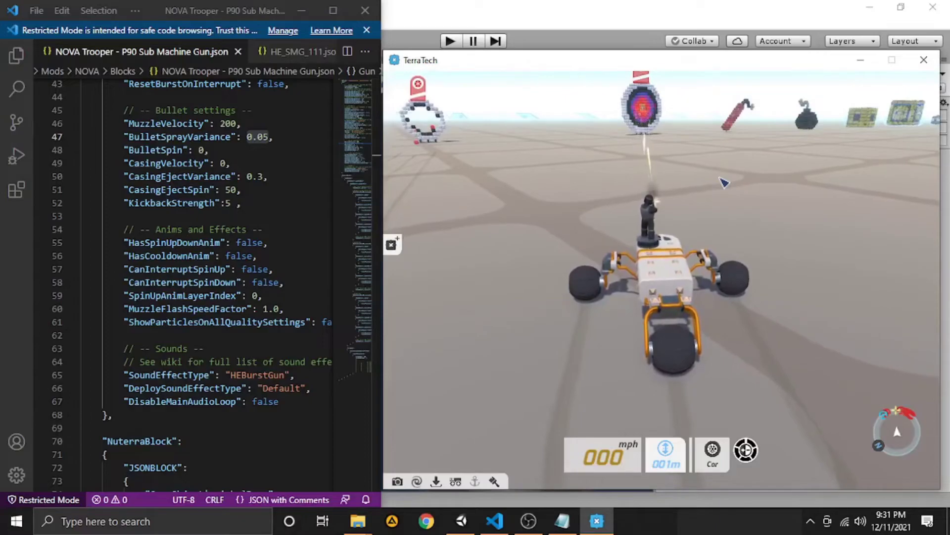
# - Orbit and zoom in on the rover, then drive it straight at the bullseye targets
pyautogui.moveTo(716, 177)
pyautogui.mouseDown(button='right')
pyautogui.moveTo(700, 171)
pyautogui.moveTo(840, 201)
pyautogui.moveTo(840, 260)
pyautogui.mouseUp(button='right')
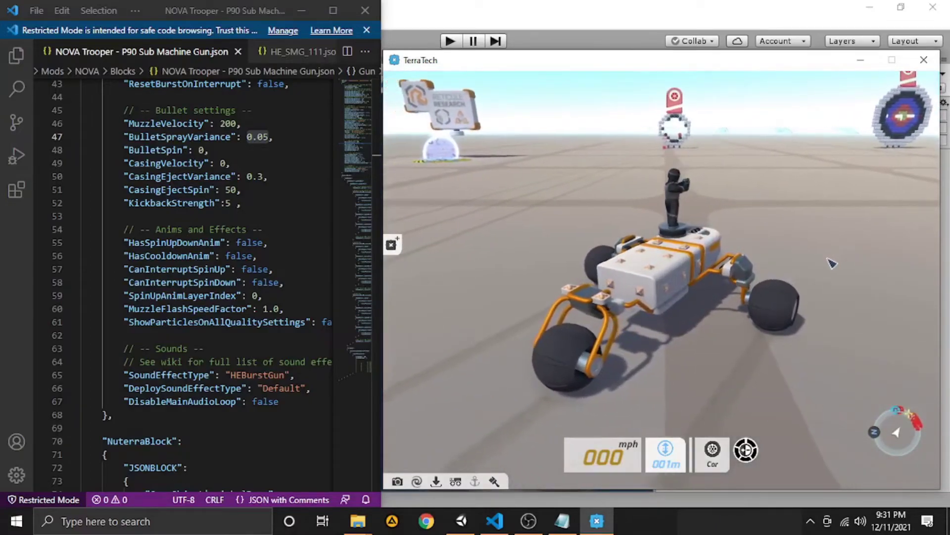
pyautogui.scroll(3, 832, 263)
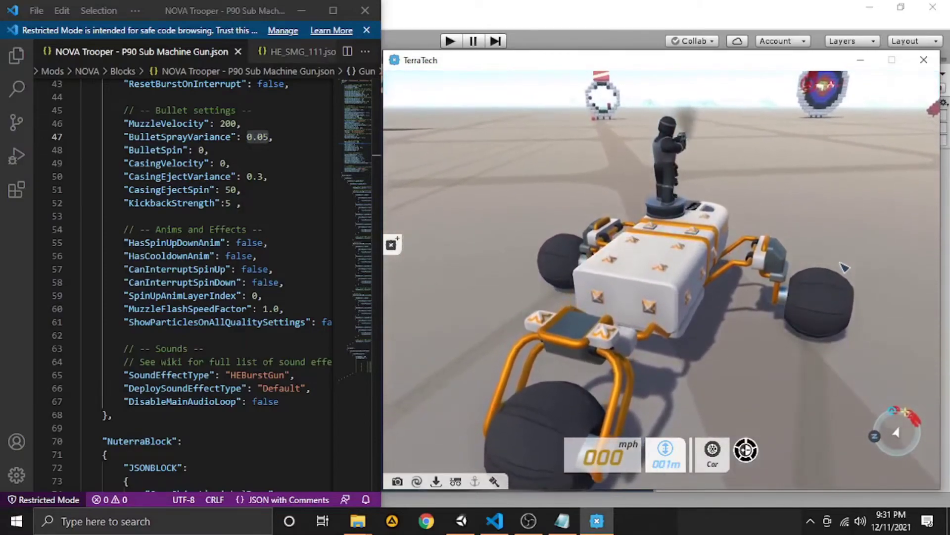
pyautogui.press('w')
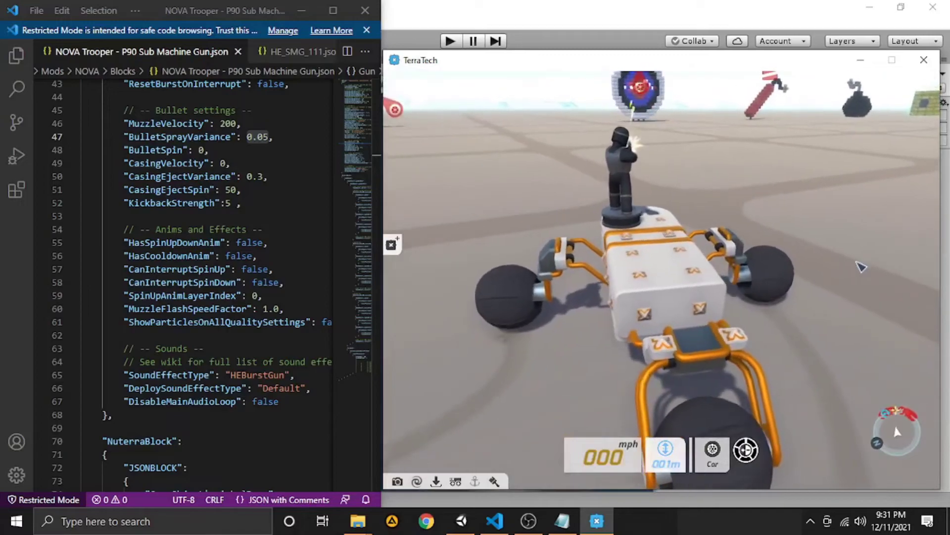
pyautogui.press('w')
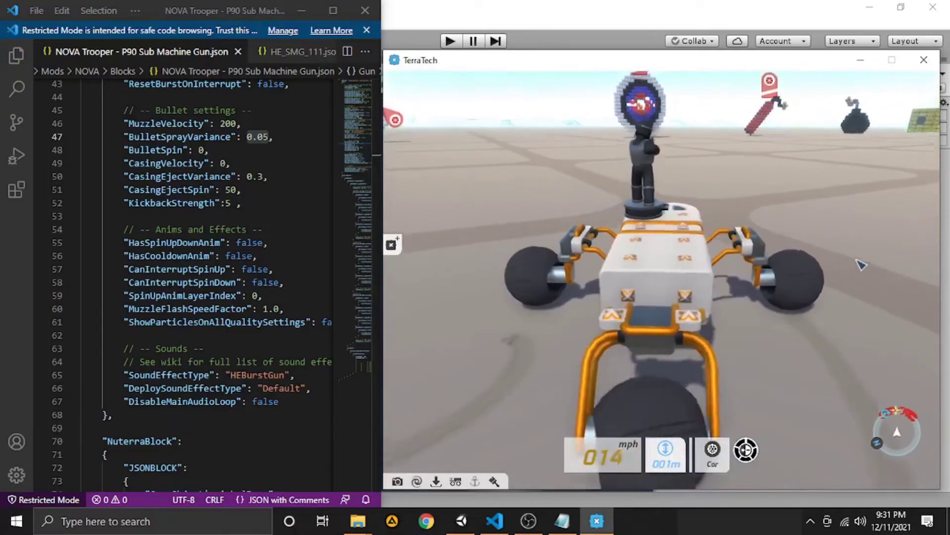